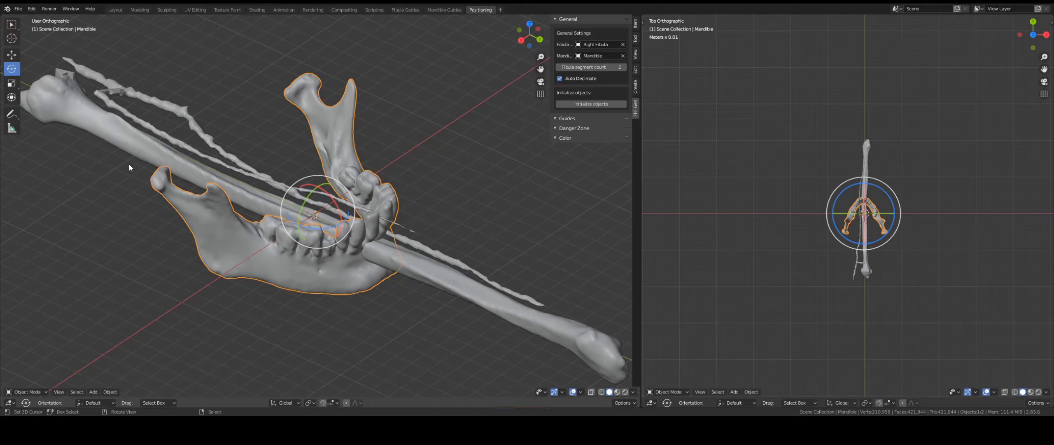
Step: Initialize the planning objects from the Right Fibula and Mandible models with a fibula segment count of 2
click(603, 105)
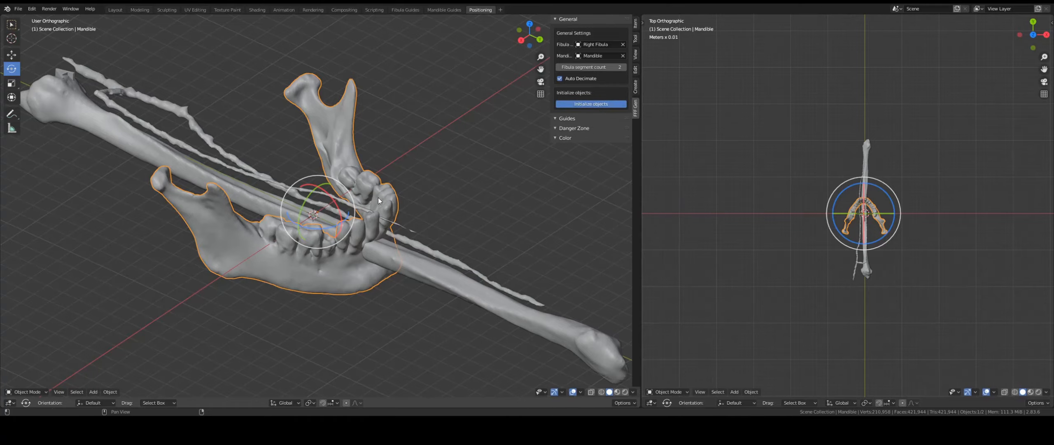
middle_drag(494, 155, 411, 234)
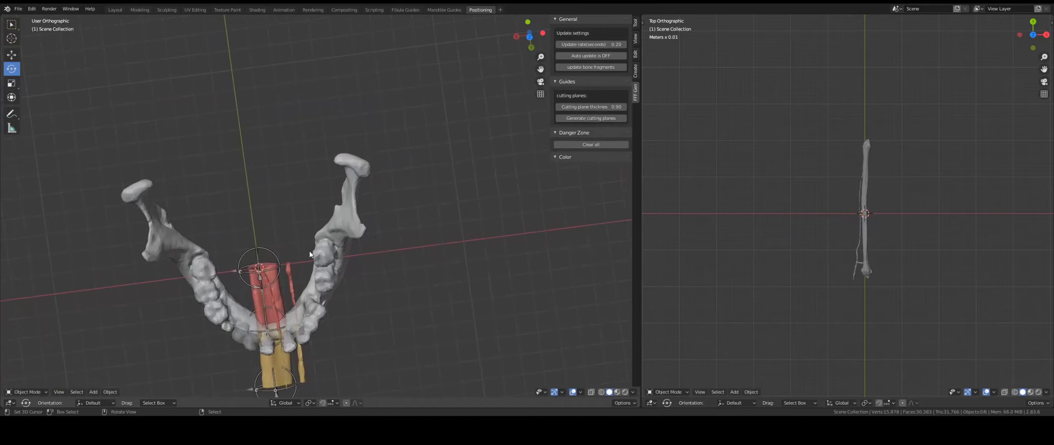
shift+middle_drag(308, 251, 459, 196)
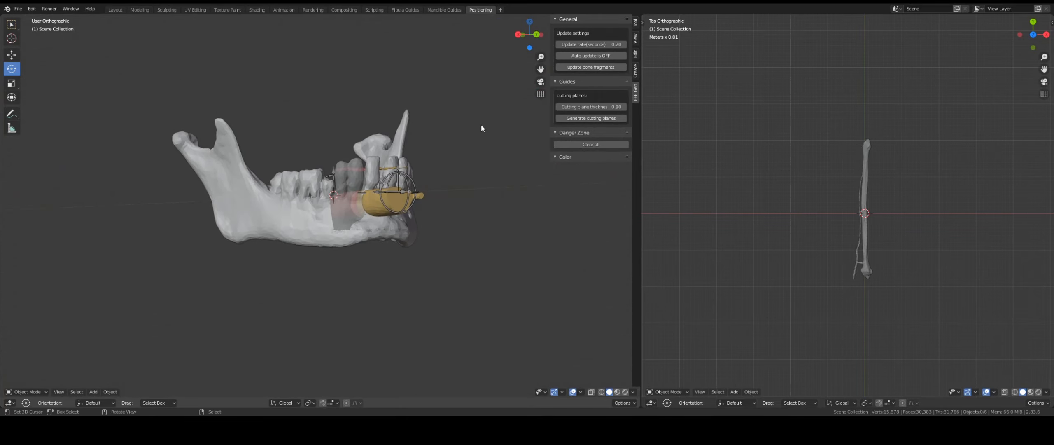
Step: Turn on automatic updating of the bone fragments so the fibula segments follow changes
scroll(848, 160, up, 5)
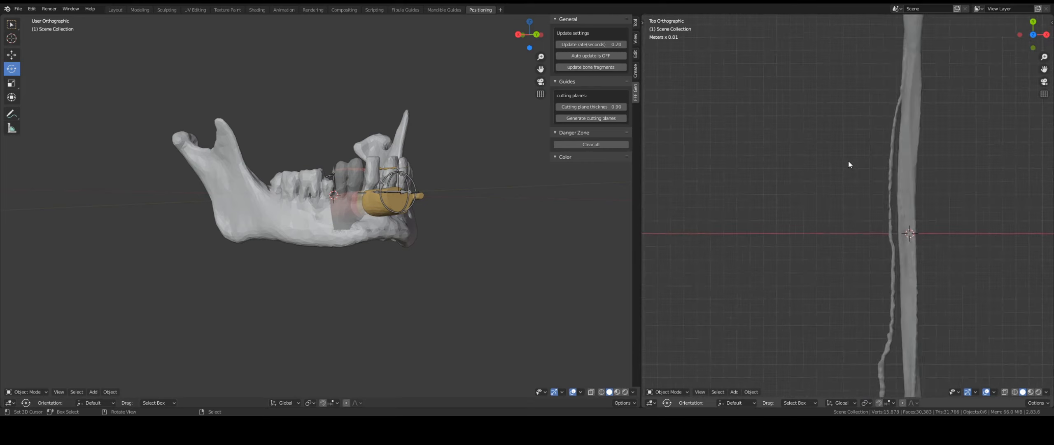
click(608, 58)
middle_drag(430, 171, 444, 256)
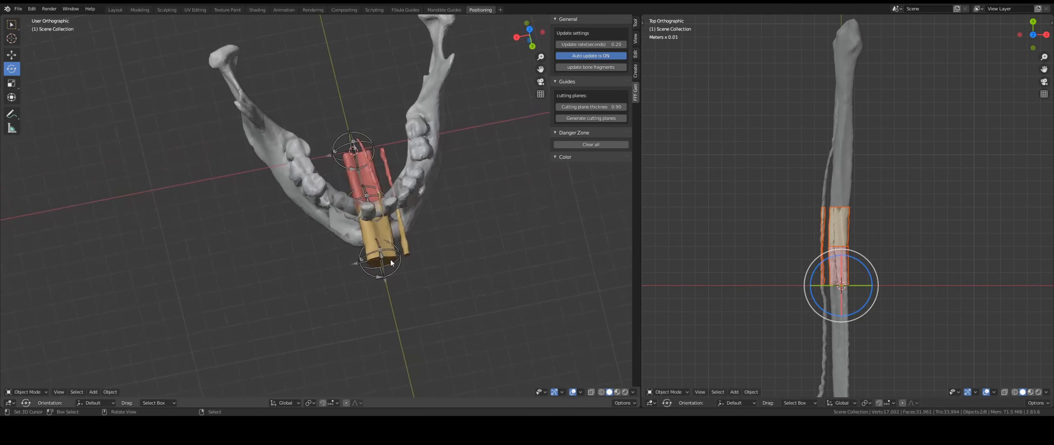
scroll(842, 241, down, 2)
shift+middle_drag(858, 270, 827, 179)
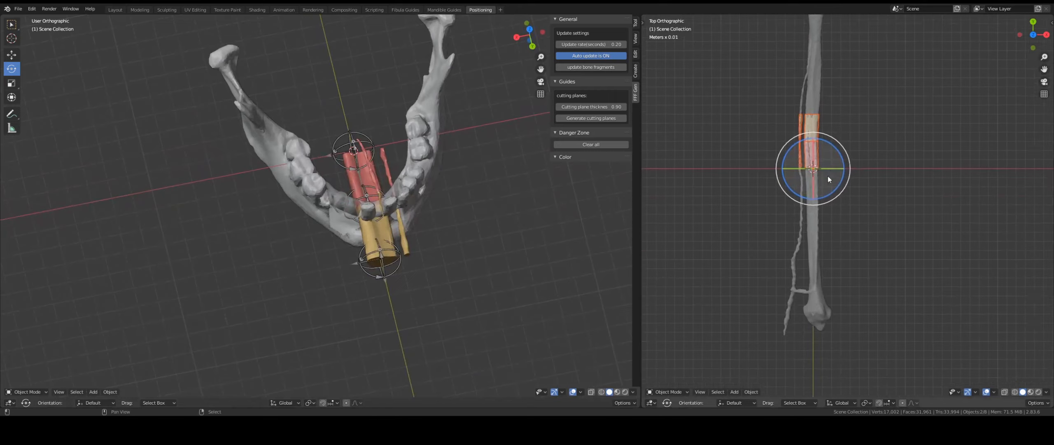
shift+middle_drag(804, 109, 803, 138)
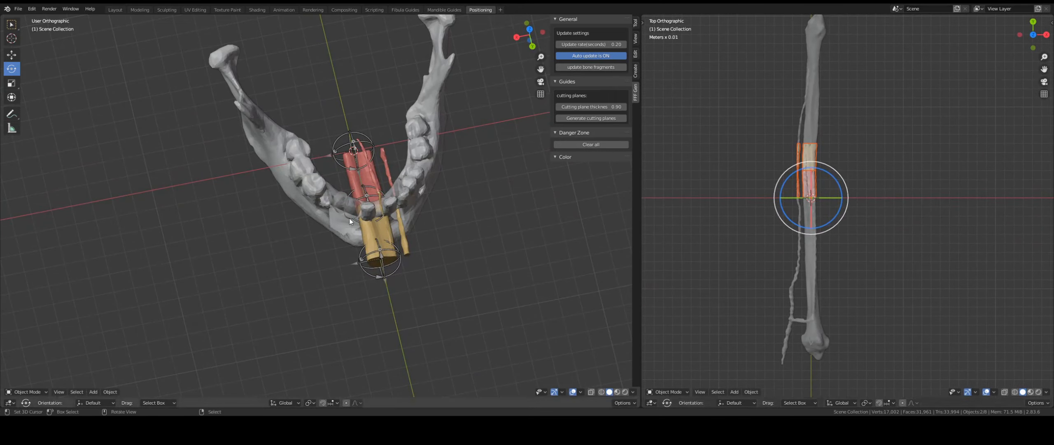
Step: In Pose Mode, move the control at the free end of the yellow segment about 1.18 cm along negative X
key(ctrl+Tab)
click(393, 268)
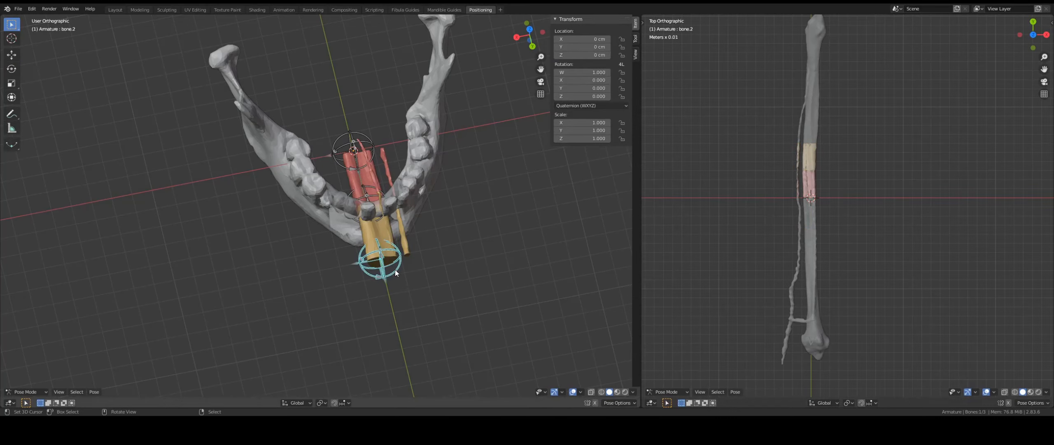
key(KP_7)
scroll(380, 286, up, 4)
shift+middle_drag(303, 177, 407, 256)
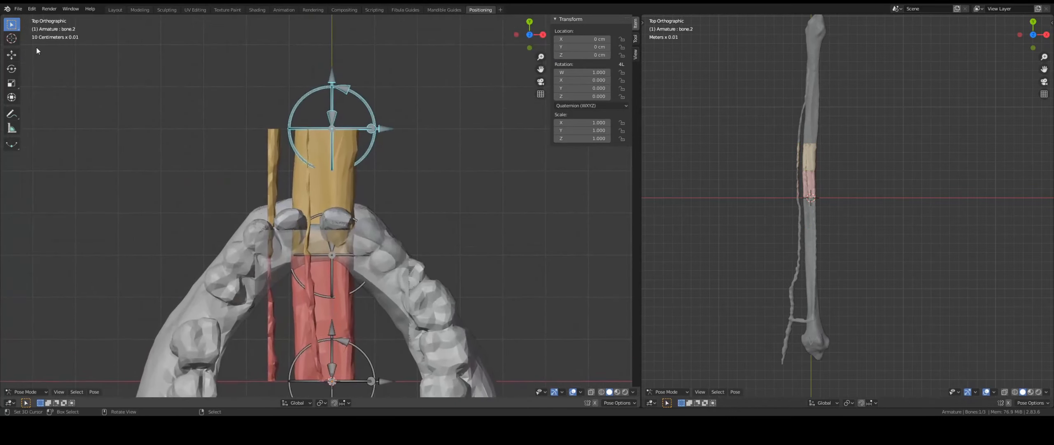
click(12, 55)
shift+middle_drag(358, 206, 463, 206)
drag(465, 128, 414, 127)
scroll(799, 95, up, 4)
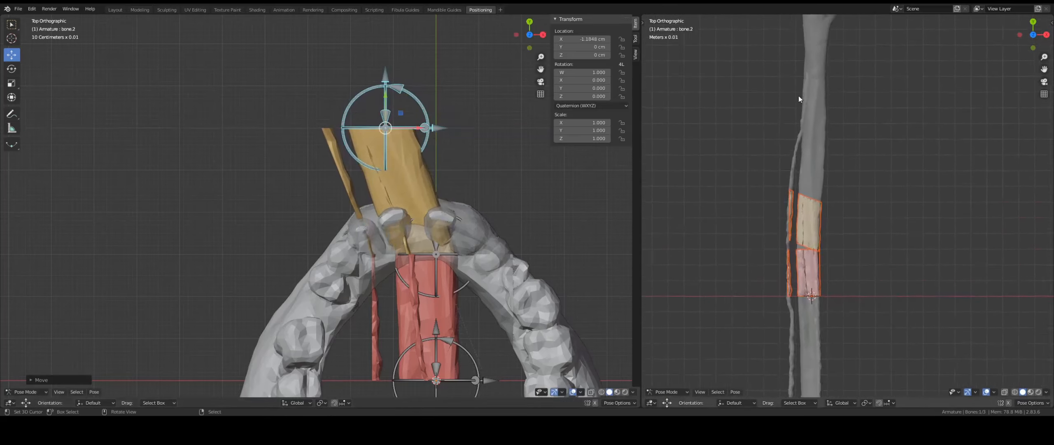
scroll(799, 92, down, 1)
shift+middle_drag(815, 69, 824, 119)
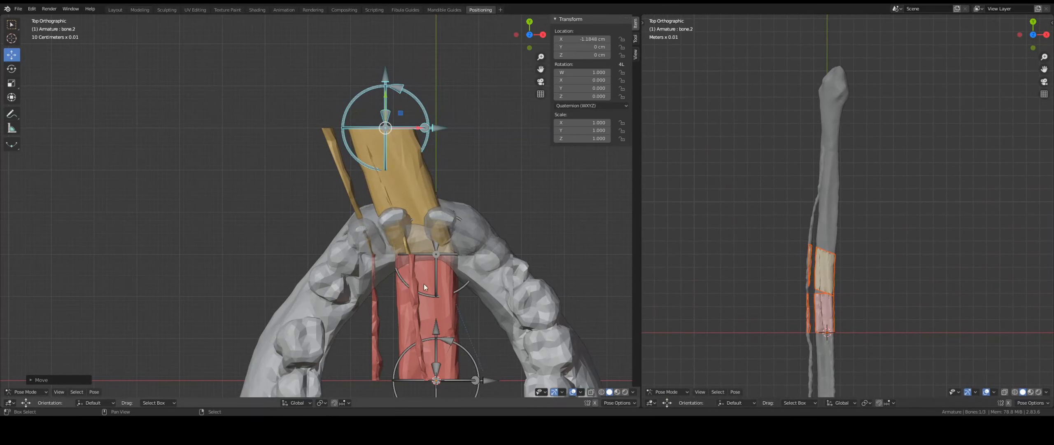
Step: Annotate the mandible surface with lines at the segment boundaries and arrows along the two planned fibula segments
shift+middle_drag(444, 289, 423, 159)
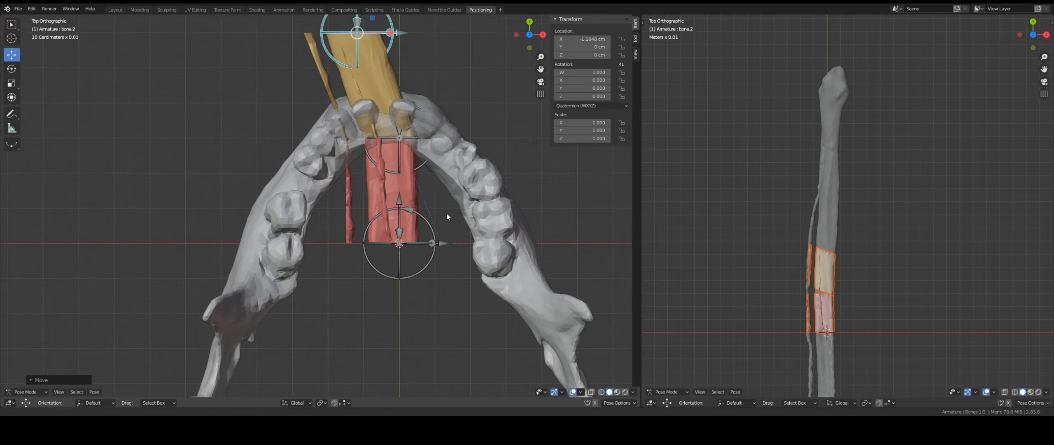
middle_drag(446, 213, 305, 156)
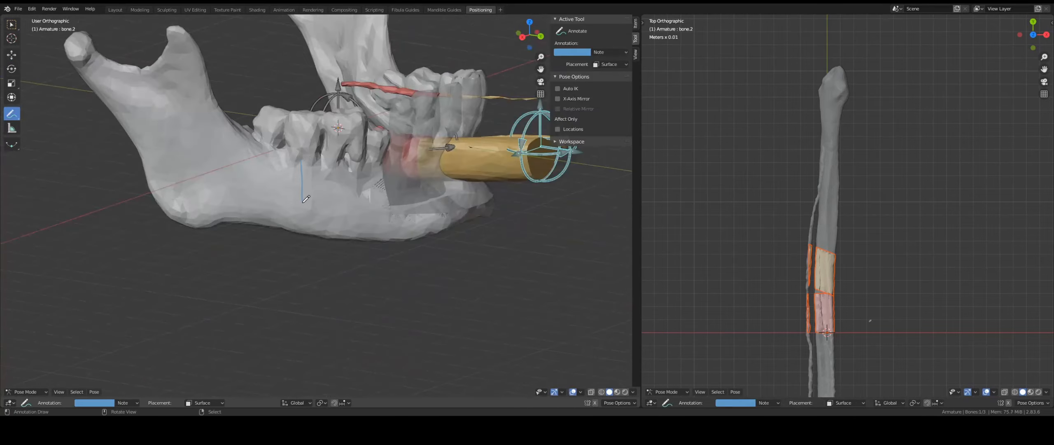
middle_drag(306, 199, 324, 207)
middle_drag(414, 167, 415, 162)
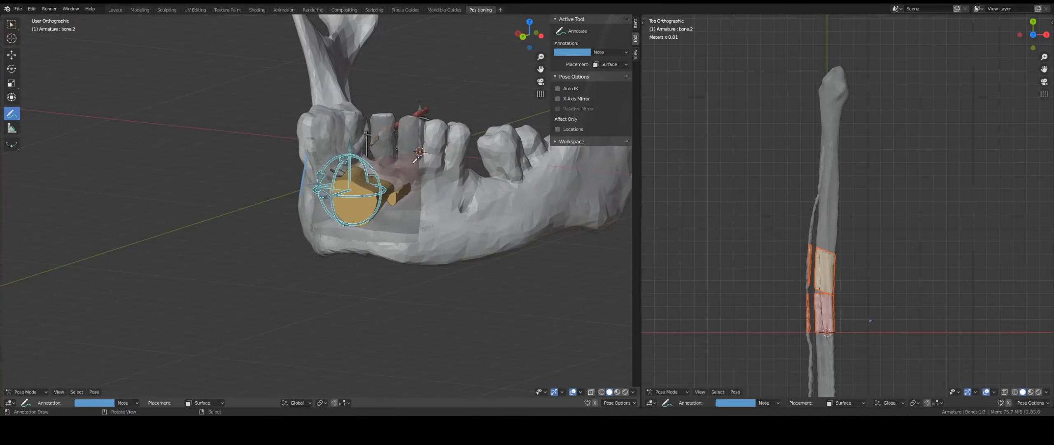
middle_drag(416, 214, 452, 216)
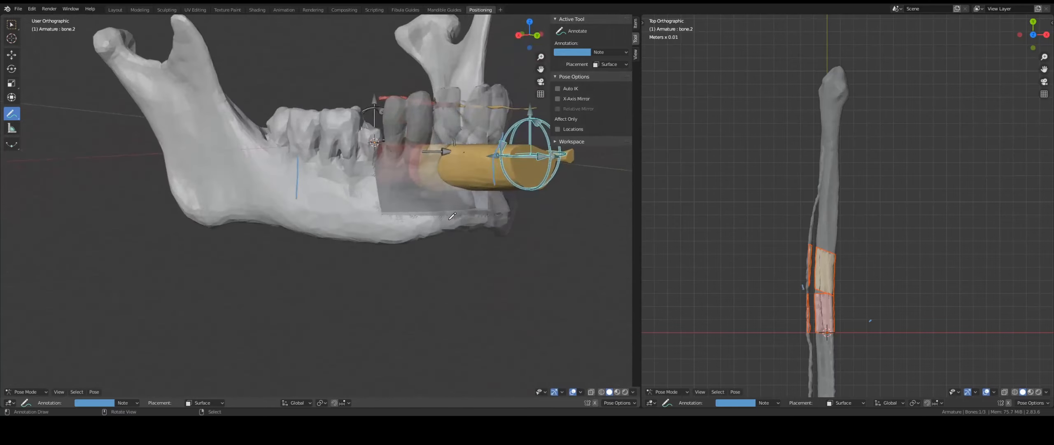
middle_drag(390, 172, 398, 179)
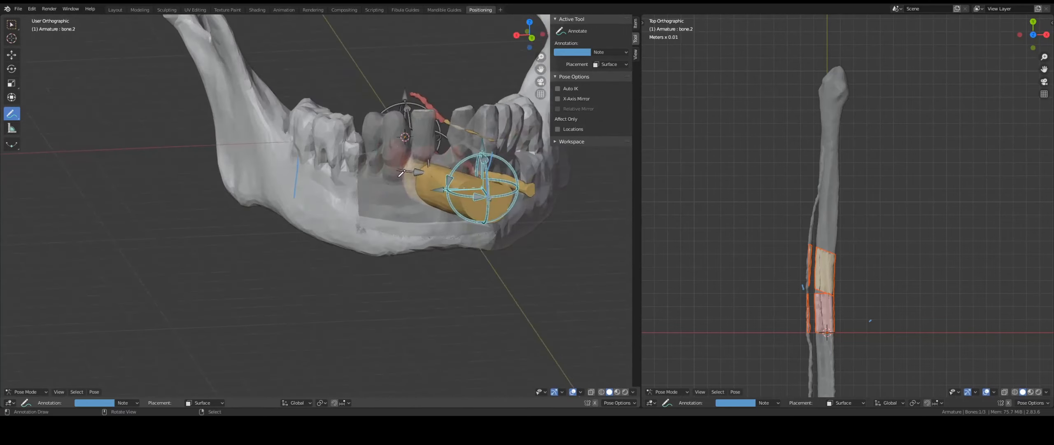
middle_drag(389, 204, 393, 211)
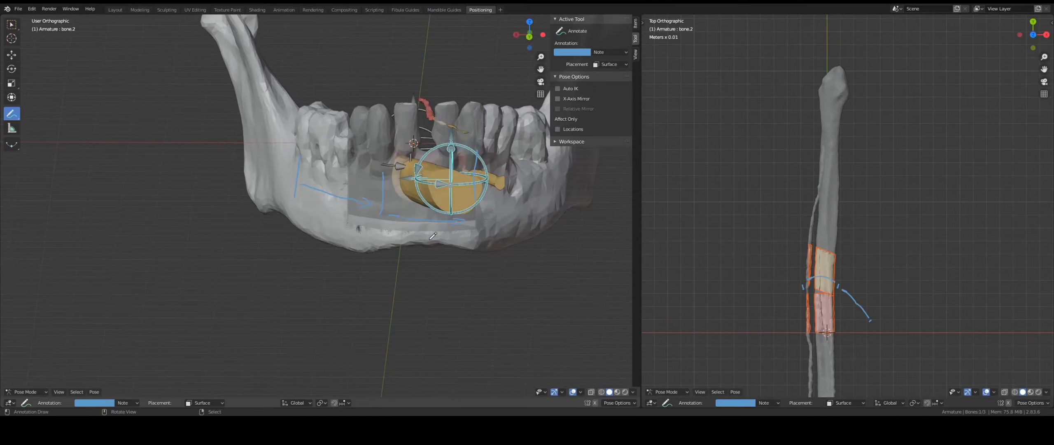
middle_drag(432, 235, 405, 287)
Step: Move the red segment's free-end control onto the rear annotated mark in the top view and rotate it to fit the jaw
click(12, 54)
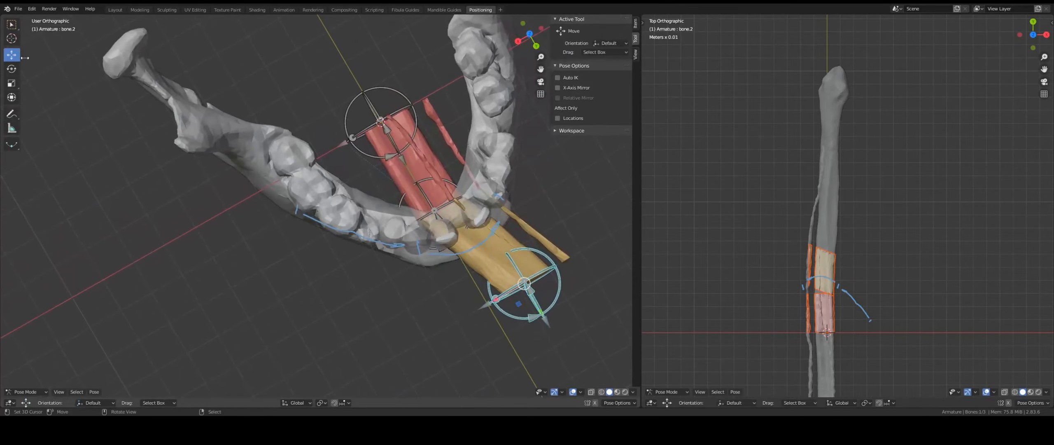
scroll(337, 155, down, 1)
right_click(352, 161)
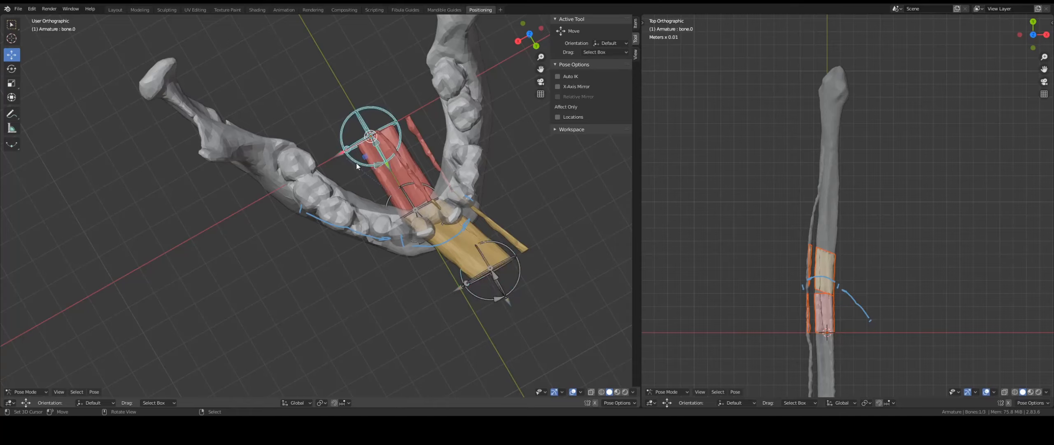
click(528, 32)
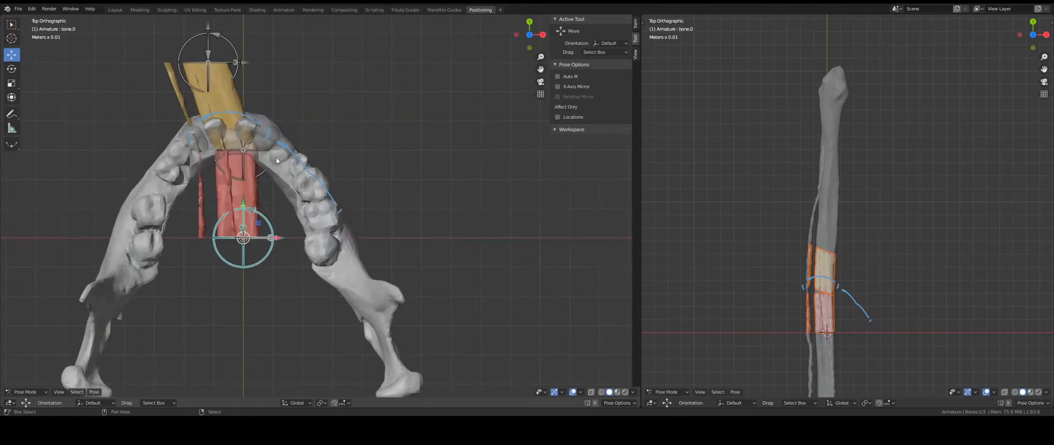
drag(327, 257, 389, 215)
click(11, 69)
scroll(430, 243, up, 2)
drag(445, 247, 433, 230)
Step: Move the middle control between the red and yellow segments along X onto the mandible body and rotate it across the arch
click(292, 144)
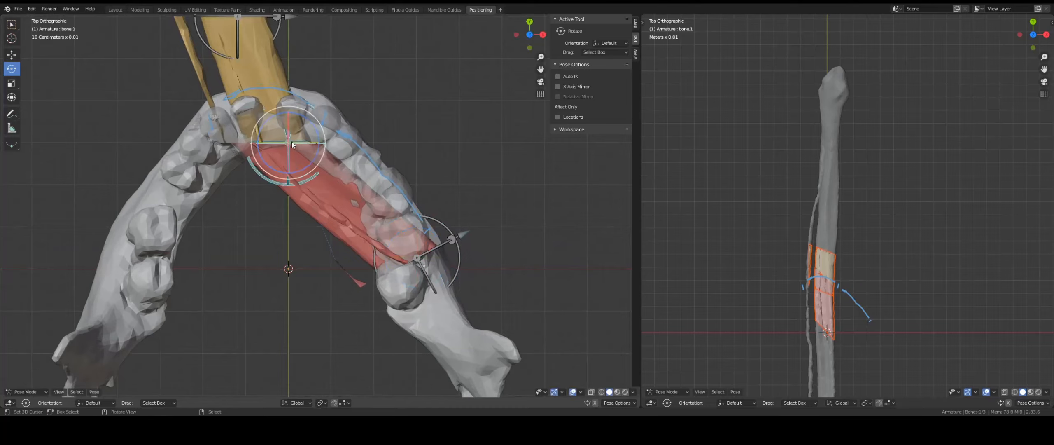
shift+middle_drag(293, 144, 359, 248)
click(12, 54)
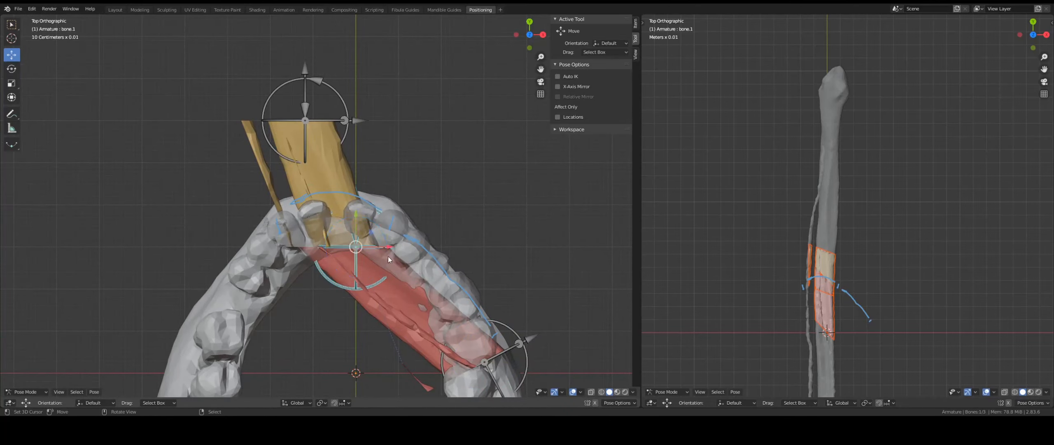
drag(388, 258, 441, 246)
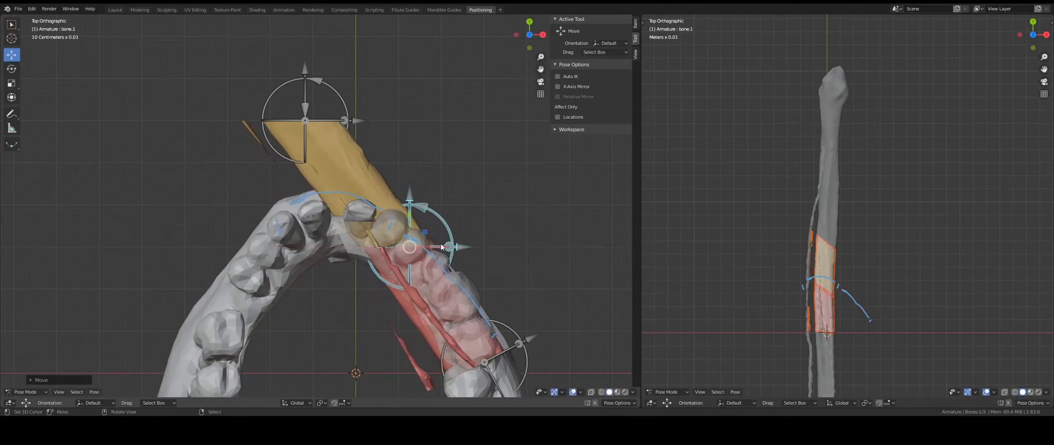
click(11, 68)
drag(426, 231, 417, 207)
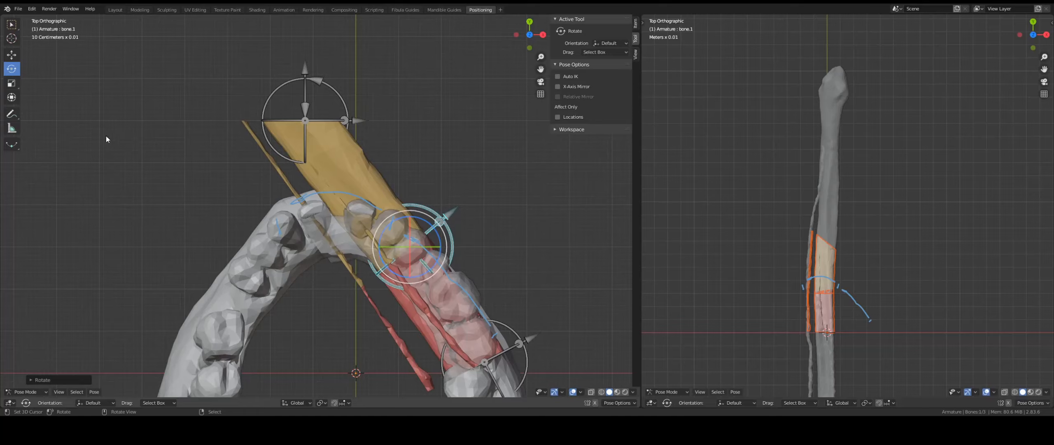
Step: Move and rotate the yellow segment's free-end control so the segment spans the front of the mandibular arch
click(302, 89)
click(12, 55)
drag(340, 119, 243, 129)
click(12, 69)
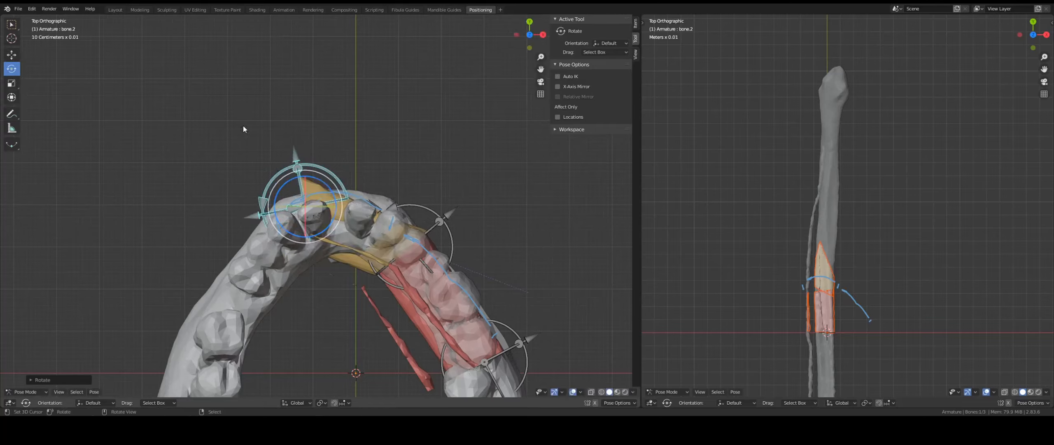
click(12, 54)
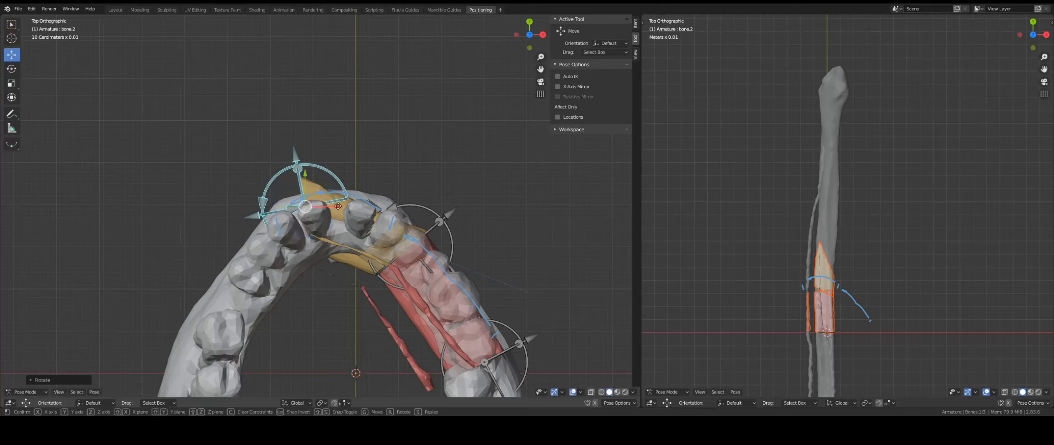
drag(310, 180, 284, 205)
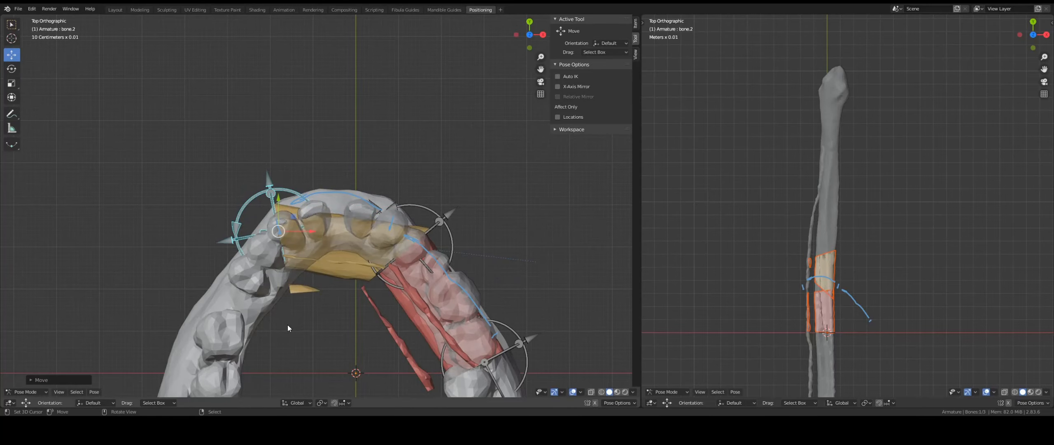
Step: Set the transform orientation to Local and refine the position and rotation of the middle control between the two segments
click(298, 403)
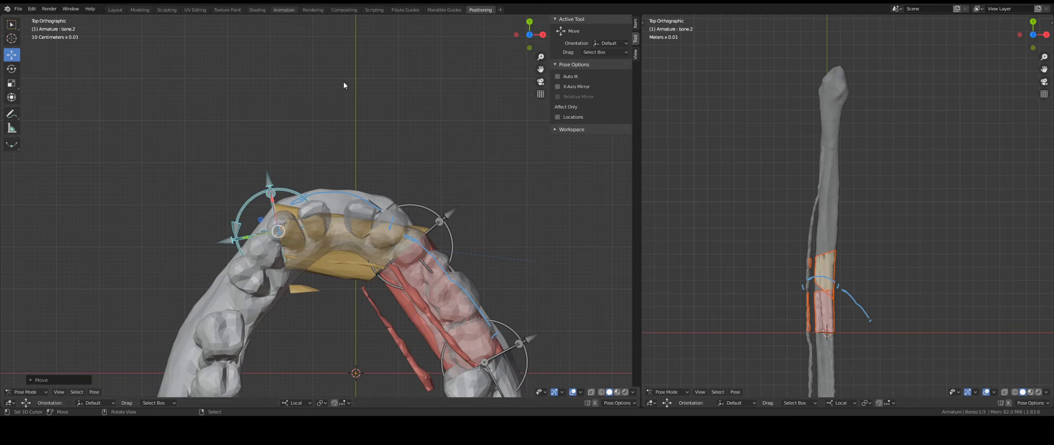
click(437, 212)
drag(392, 228, 376, 206)
click(11, 73)
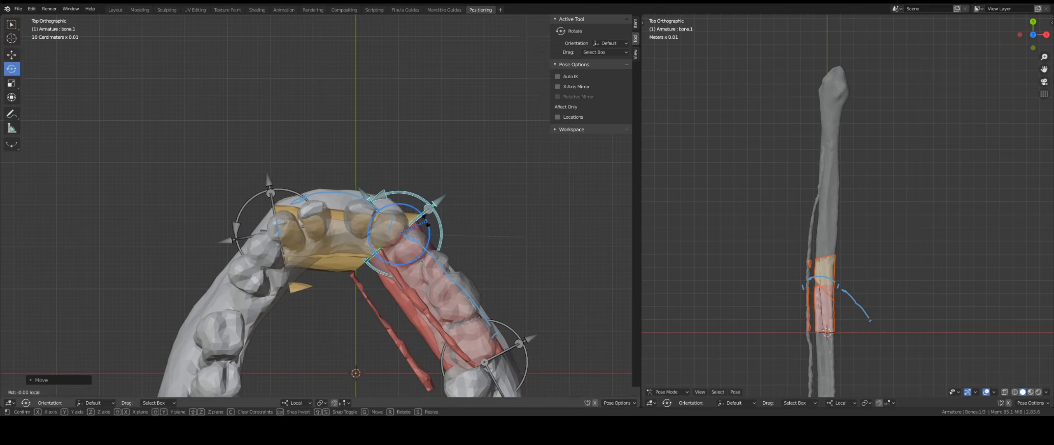
drag(430, 220, 415, 201)
Step: Lower the red segment's rear control and the middle control towards the lower border of the mandible
click(11, 55)
scroll(504, 276, up, 1)
middle_drag(504, 276, 488, 233)
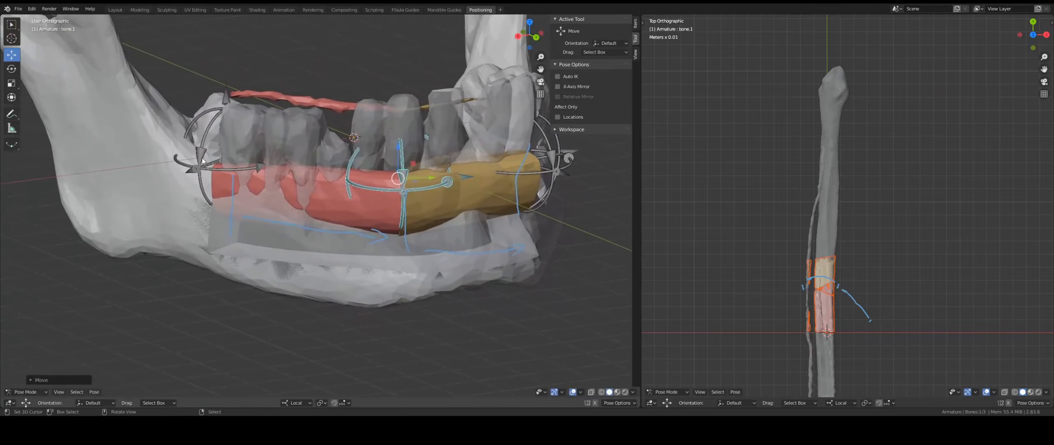
click(225, 98)
drag(227, 132, 229, 186)
right_click(403, 175)
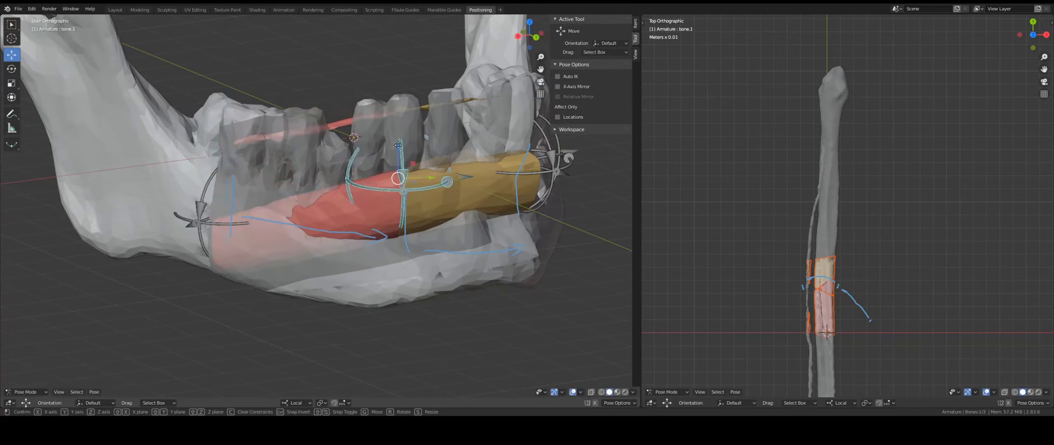
drag(398, 147, 399, 188)
Step: Lower the yellow segment's free-end control to bring that segment towards the lower border of the mandible
middle_drag(484, 252, 435, 243)
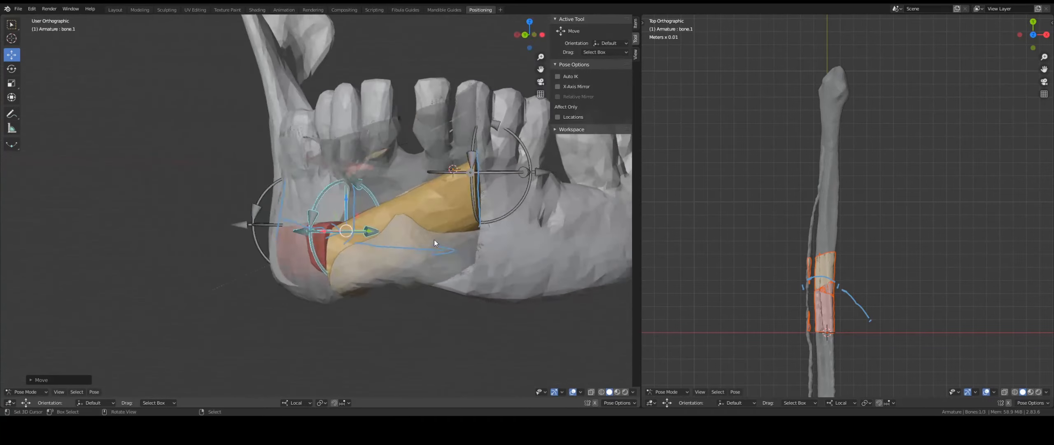
right_click(476, 167)
drag(481, 141, 494, 211)
scroll(490, 212, down, 3)
middle_drag(391, 218, 242, 231)
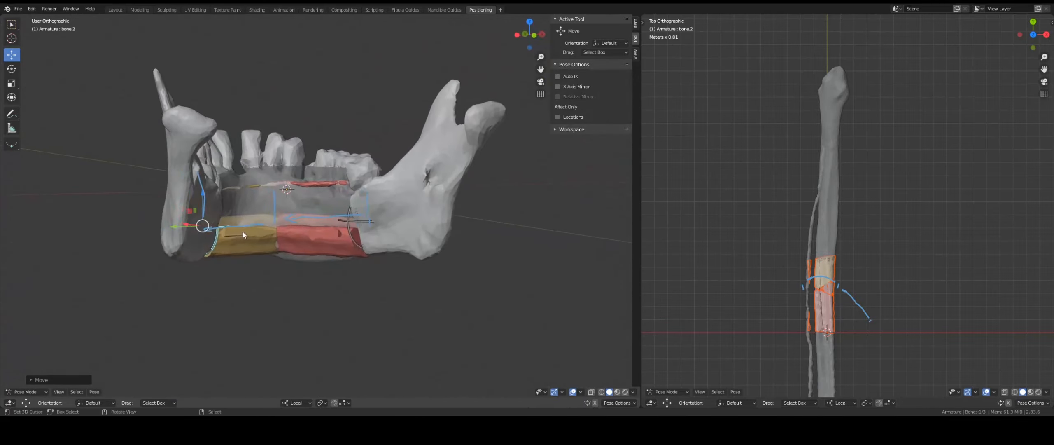
Step: In Object Mode, rotate the red fibula segment to reorient the bone and its vessel within the mandible
right_click(338, 229)
middle_drag(338, 229, 344, 289)
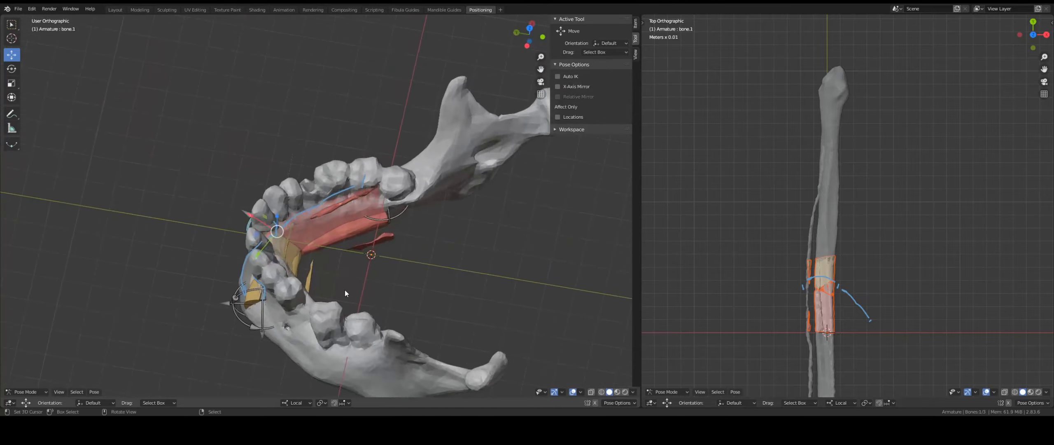
right_click(379, 240)
middle_drag(407, 249, 255, 242)
scroll(230, 194, up, 3)
middle_drag(311, 207, 462, 215)
drag(415, 186, 387, 262)
middle_drag(415, 245, 418, 246)
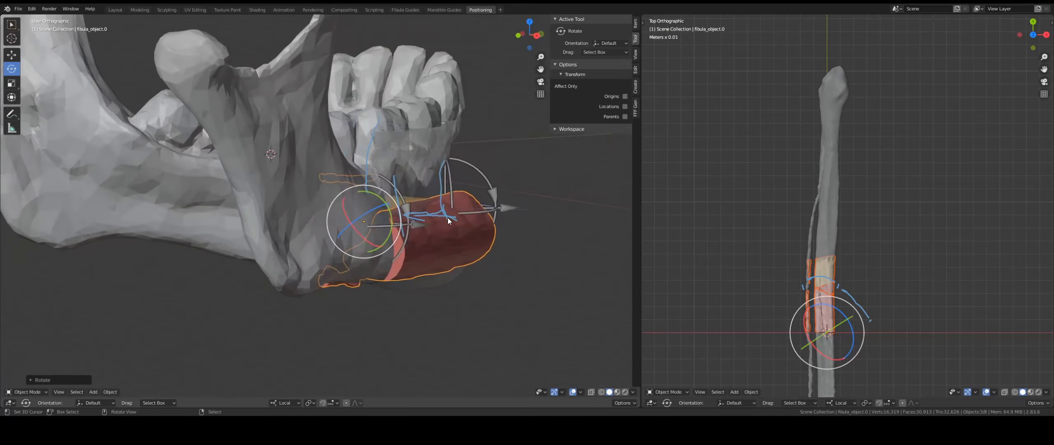
Step: In Object Mode, rotate the yellow fibula segment to reorient the bone and its vessel within the front of the mandible
mouse_move(448, 221)
middle_down()
mouse_move(485, 241)
mouse_move(385, 228)
mouse_move(387, 245)
mouse_move(361, 244)
mouse_move(454, 217)
middle_up()
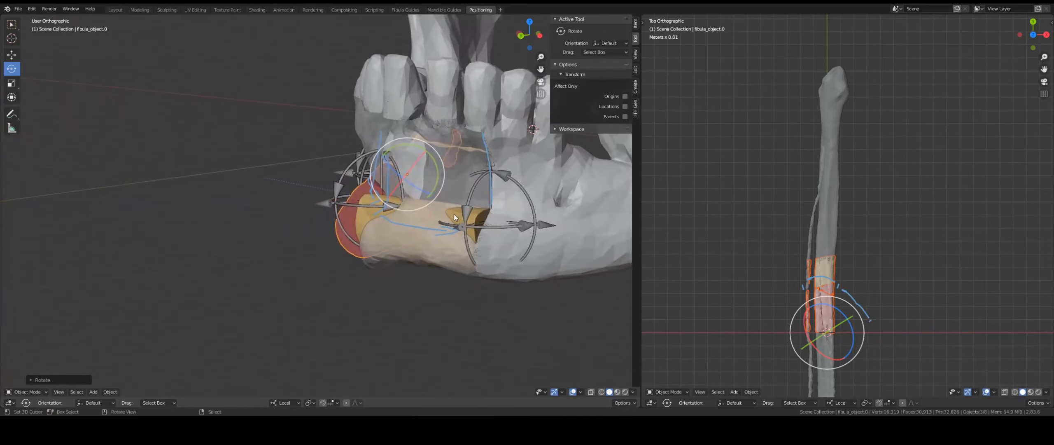
click(478, 222)
middle_drag(486, 189, 468, 187)
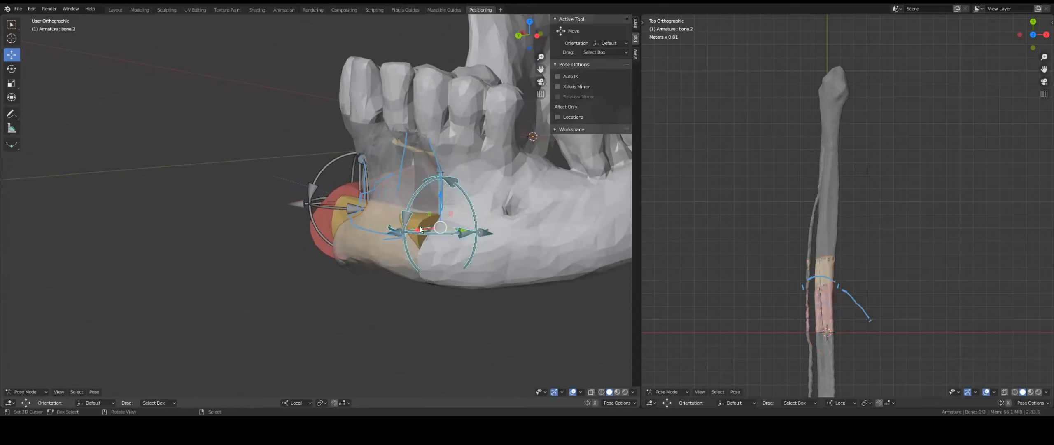
middle_drag(420, 229, 350, 296)
right_click(274, 323)
middle_drag(274, 323, 400, 276)
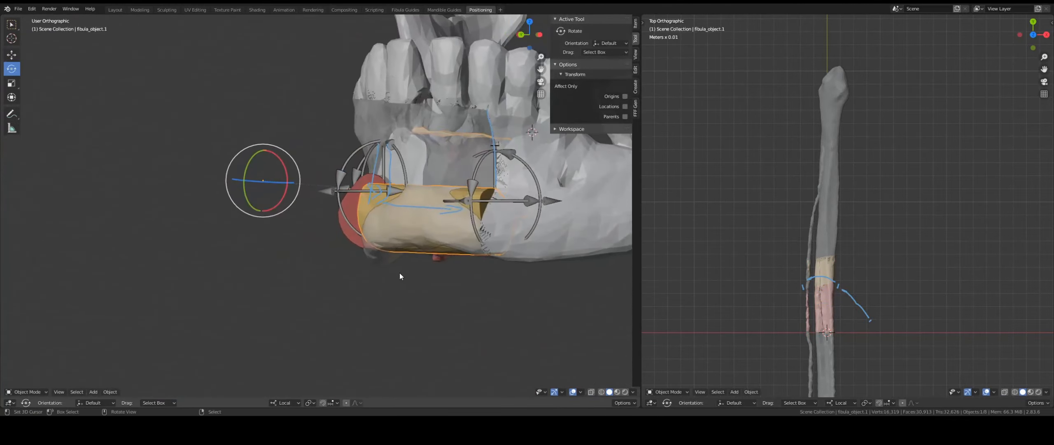
drag(246, 177, 262, 122)
middle_drag(370, 231, 506, 271)
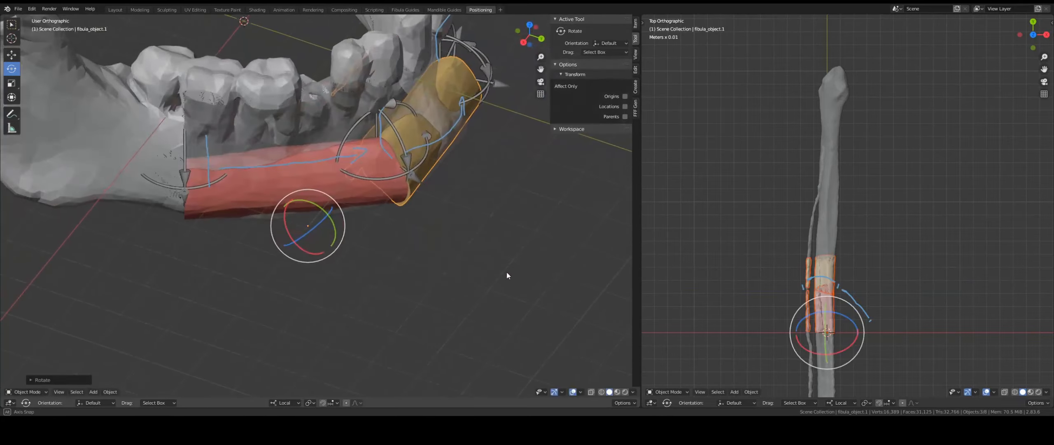
Step: Move the red segment's rear control to refine how that end of the segment fits the mandible
shift+middle_drag(378, 196, 448, 292)
right_click(257, 248)
shift+middle_drag(256, 256, 426, 230)
drag(386, 201, 373, 197)
middle_drag(424, 263, 310, 202)
drag(371, 202, 370, 197)
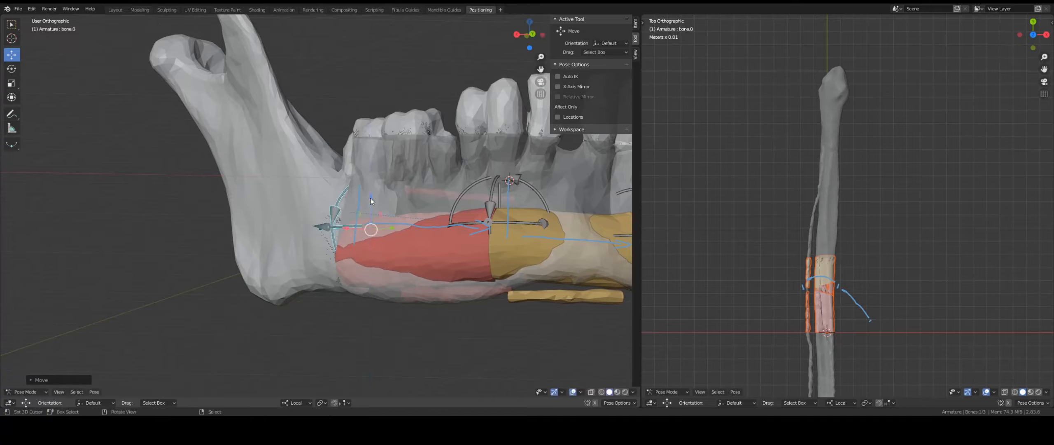
Step: Move the middle control between the two segments to fit their junction to the mandible's outline, adjusting its height along local Z
shift+middle_drag(487, 260, 380, 252)
right_click(481, 226)
right_click(536, 316)
drag(365, 244, 352, 233)
middle_drag(361, 248, 308, 134)
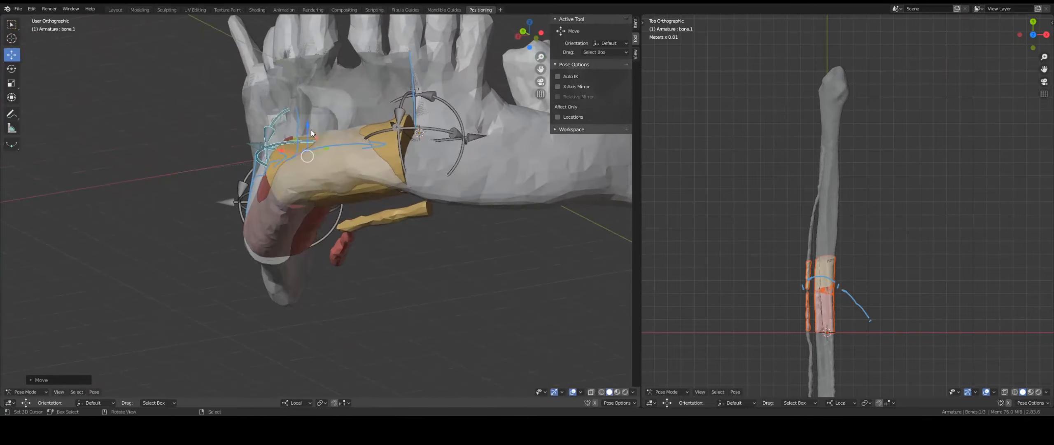
key(g)
key(z)
drag(306, 129, 307, 133)
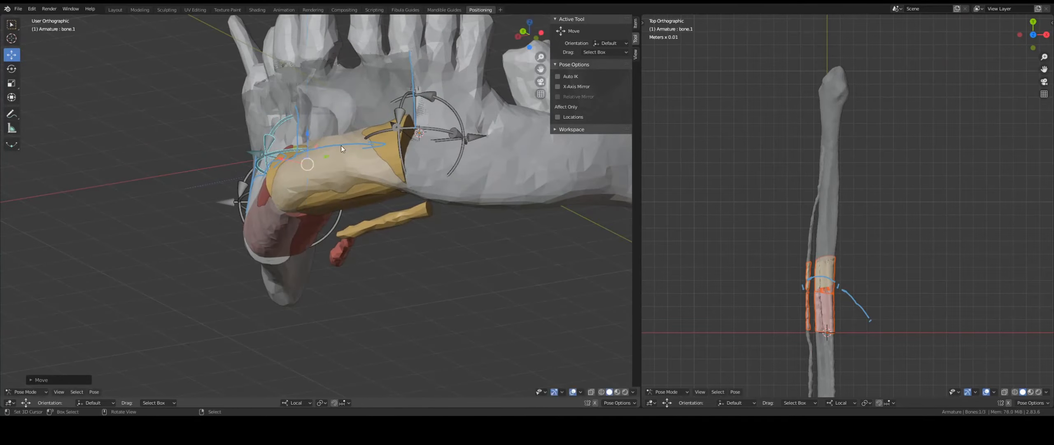
Step: Adjust the position of the yellow segment's free-end control to align that end with the mandible
middle_drag(312, 136, 395, 143)
click(310, 278)
drag(402, 138, 402, 144)
middle_drag(402, 142, 299, 241)
middle_drag(743, 268, 667, 254)
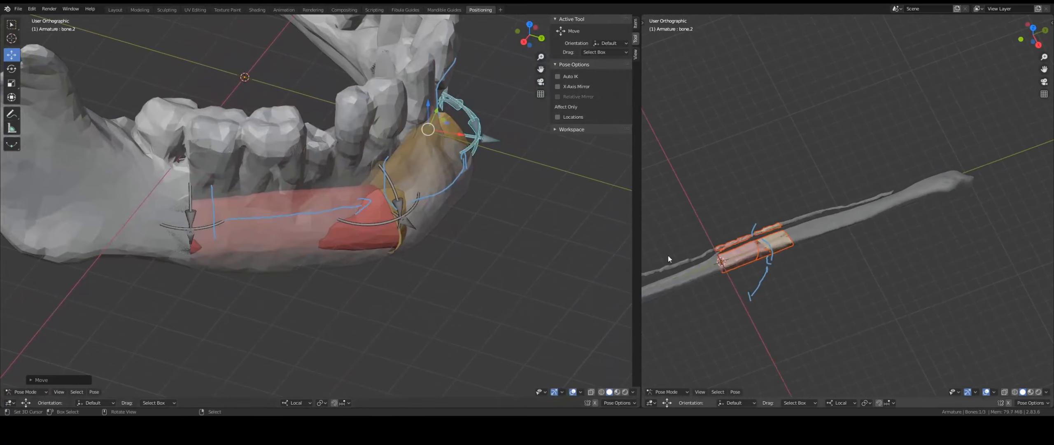
middle_drag(363, 217, 369, 242)
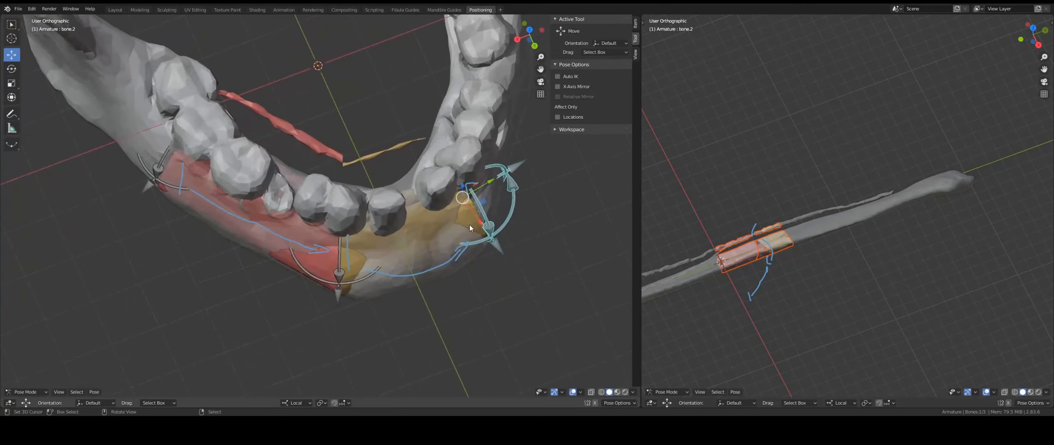
Step: In Object Mode, slide the yellow segment's fibula along its axis to shift its section along the fibula, away from the red one
shift+middle_drag(469, 224, 443, 249)
right_click(334, 190)
middle_drag(372, 203, 322, 223)
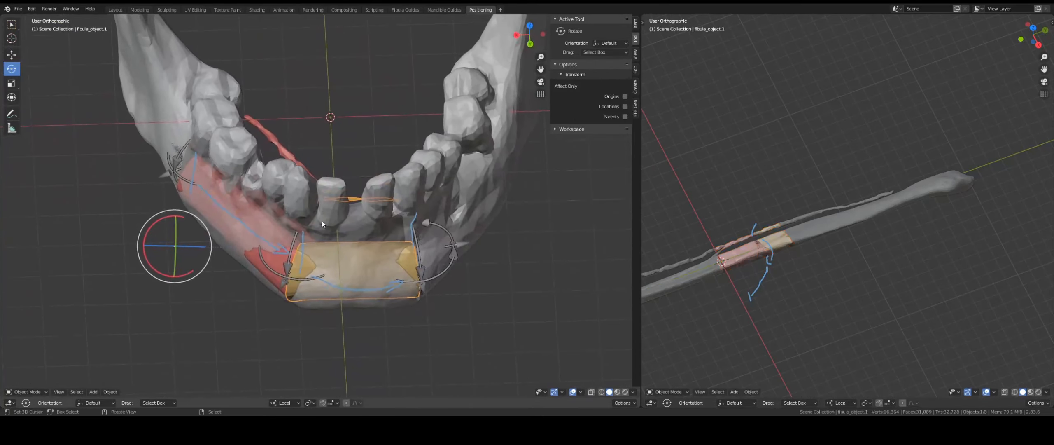
click(18, 58)
drag(213, 248, 605, 212)
middle_drag(925, 219, 922, 252)
middle_drag(982, 267, 996, 252)
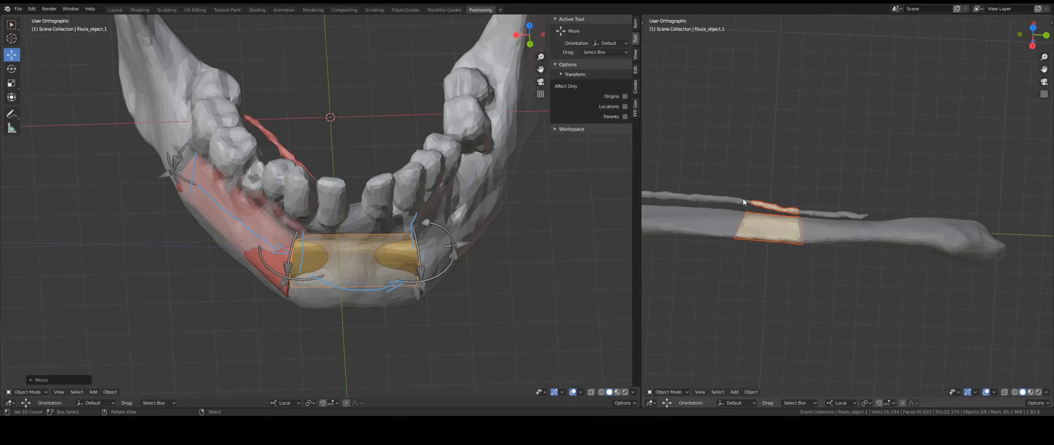
Step: Slide the red segment's fibula along its axis to set its section on the fibula with a gap to the yellow section
middle_drag(269, 232, 284, 270)
right_click(263, 181)
scroll(259, 185, down, 2)
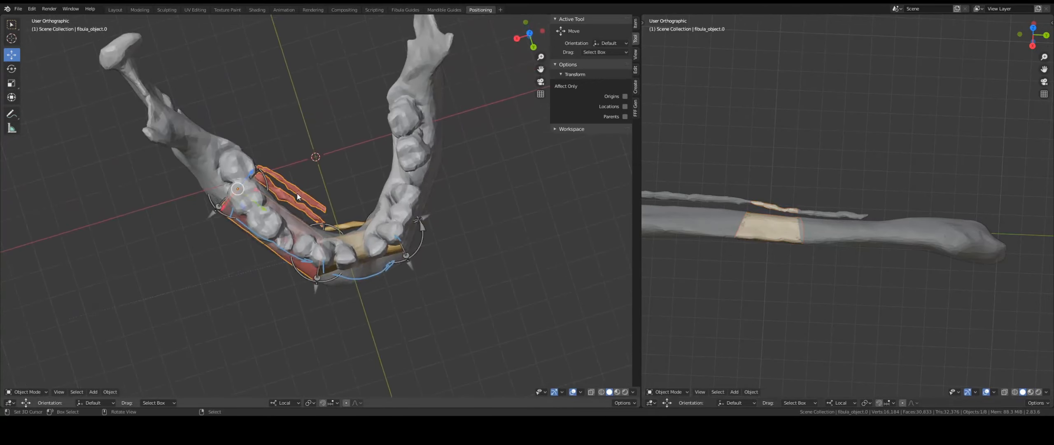
shift+middle_drag(255, 187, 308, 210)
drag(315, 226, 207, 163)
middle_drag(746, 265, 760, 221)
shift+middle_drag(715, 258, 752, 262)
drag(220, 151, 225, 150)
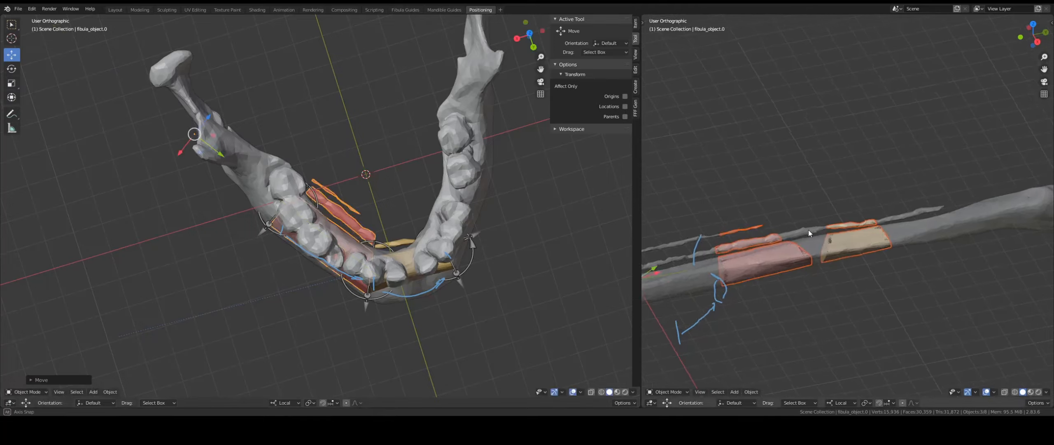
Step: Rotate the yellow fibula segment again to refine the orientation of its bone and vessel
middle_drag(809, 230, 667, 252)
middle_drag(395, 251, 284, 200)
click(222, 202)
shift+middle_drag(241, 228, 463, 382)
scroll(366, 222, up, 4)
click(500, 288)
middle_drag(500, 287, 395, 189)
click(12, 68)
scroll(264, 70, up, 3)
shift+middle_drag(274, 67, 292, 139)
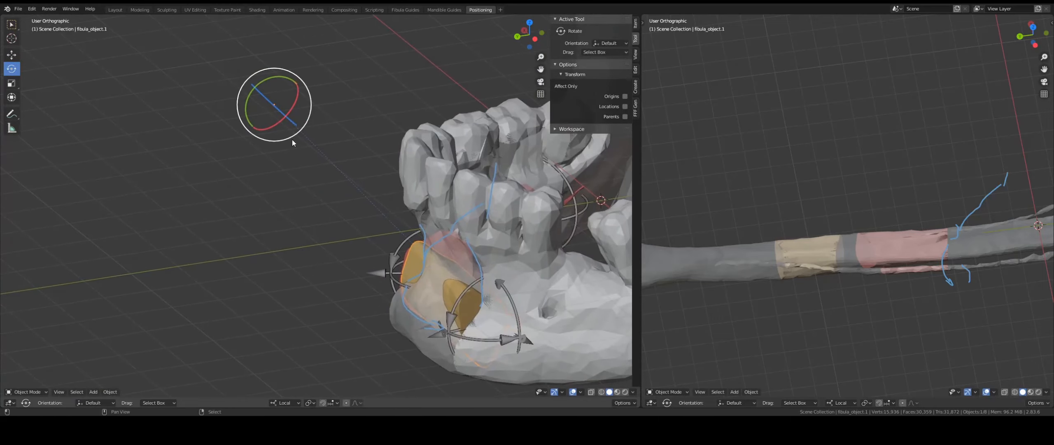
drag(250, 108, 253, 99)
Step: Rotate the red fibula segment to match its bone and vessel orientation to the yellow segment
middle_drag(386, 217, 419, 270)
right_click(466, 98)
middle_drag(466, 98, 444, 53)
scroll(362, 156, down, 2)
drag(359, 157, 358, 140)
middle_drag(357, 140, 144, 173)
shift+middle_drag(230, 338, 446, 254)
scroll(447, 254, up, 2)
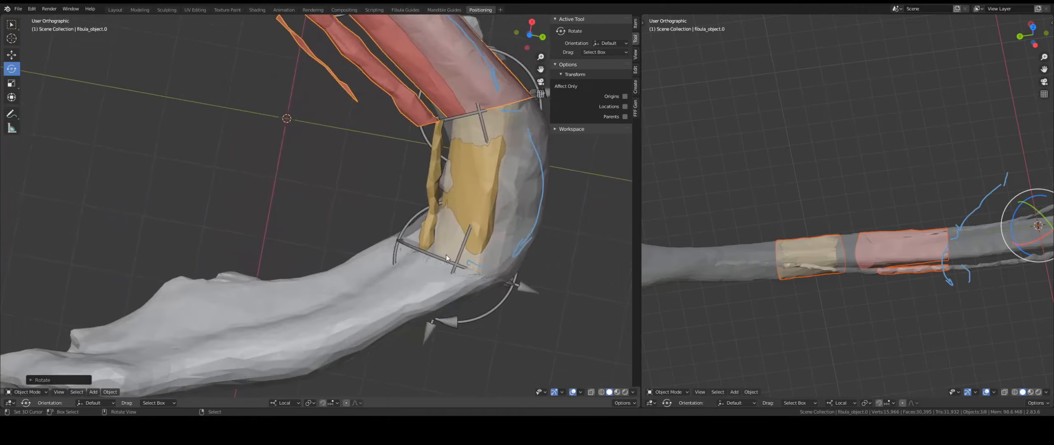
Step: Nudge the yellow segment's free-end control to fit the segment inside the mandible's contour
click(524, 291)
drag(484, 275, 478, 274)
middle_drag(478, 275, 427, 344)
drag(414, 157, 416, 162)
middle_drag(485, 190, 446, 218)
Step: Shift the red segment's rear control sideways and fine-tune the middle control's height at the junction
right_click(336, 233)
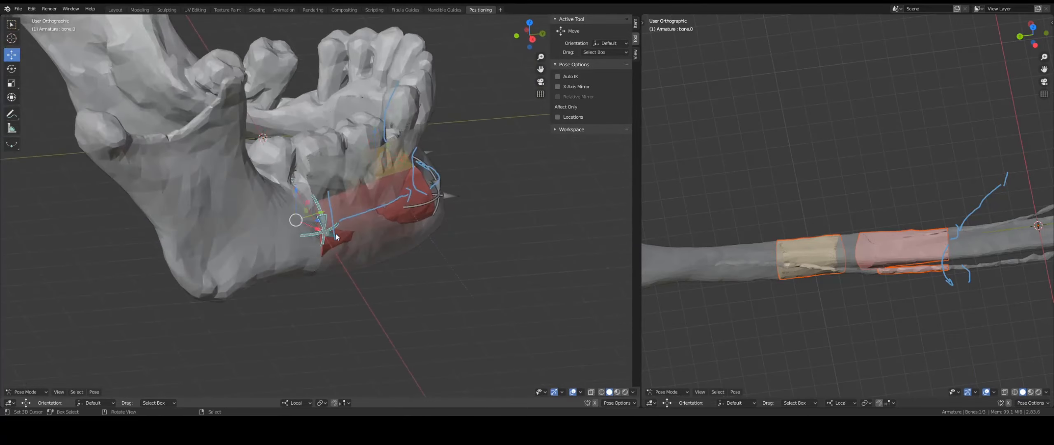
middle_drag(383, 256, 445, 307)
drag(412, 301, 420, 305)
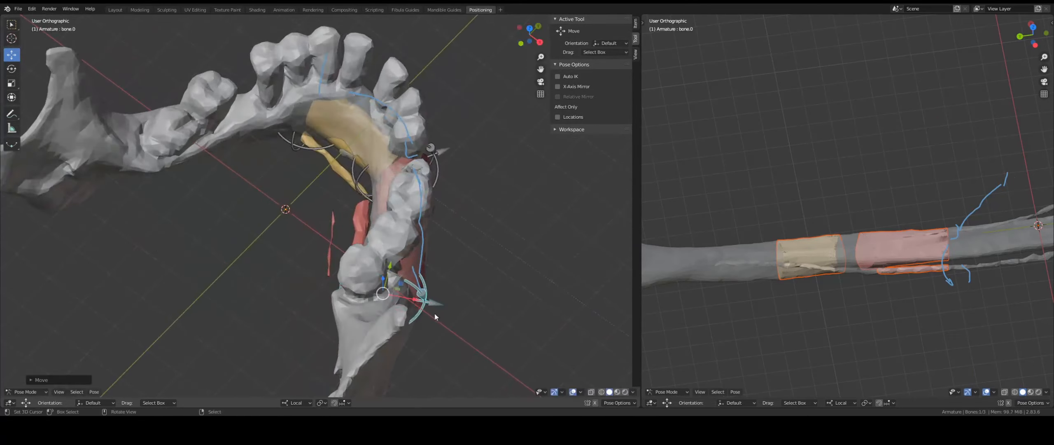
middle_drag(433, 315, 315, 186)
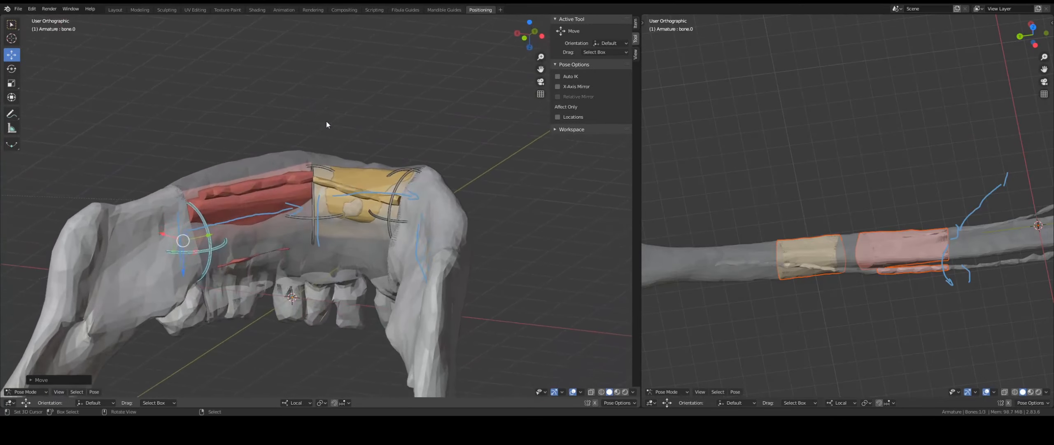
right_click(316, 186)
drag(311, 238, 312, 226)
middle_drag(311, 226, 352, 206)
Step: Rotate the red segment's rear control to adjust the angle of the rear cut
right_click(351, 206)
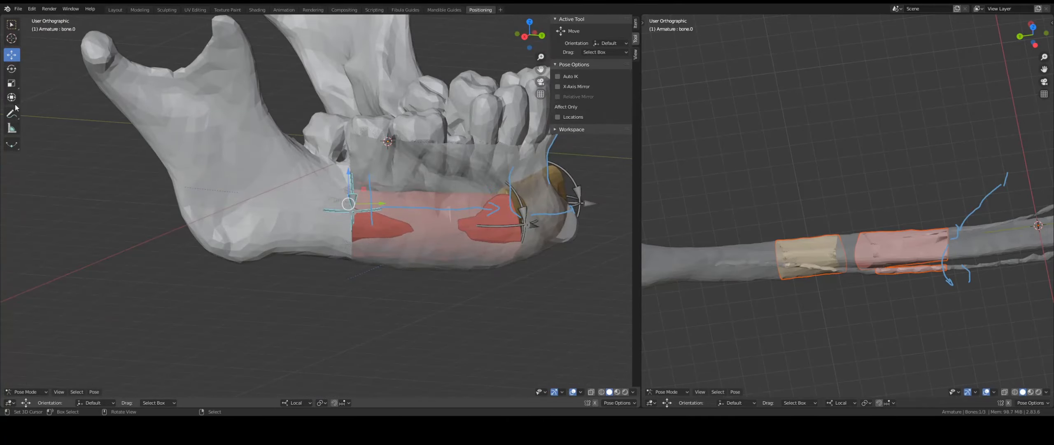
click(9, 72)
drag(364, 183, 370, 180)
scroll(403, 230, down, 2)
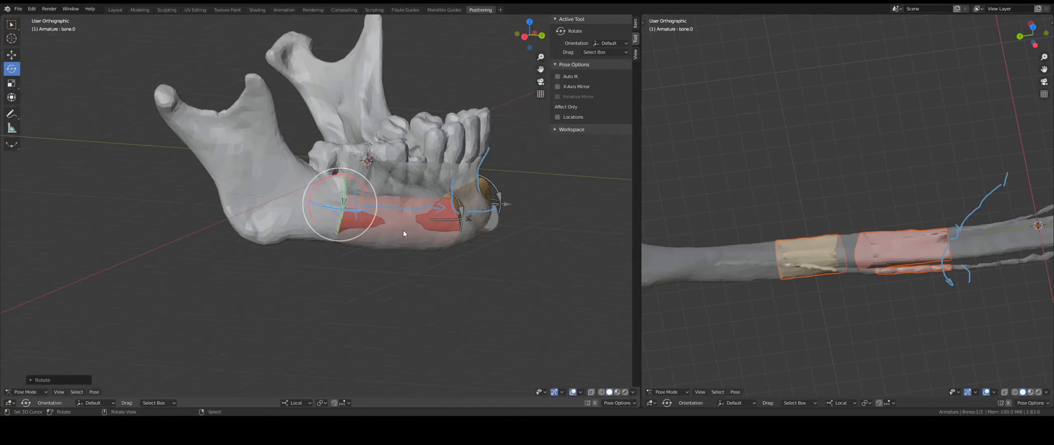
Step: Rotate the yellow segment's free-end control slightly and adjust its height against the remaining mandible
middle_drag(403, 231, 452, 349)
right_click(413, 212)
drag(453, 350, 457, 351)
middle_drag(458, 353, 443, 241)
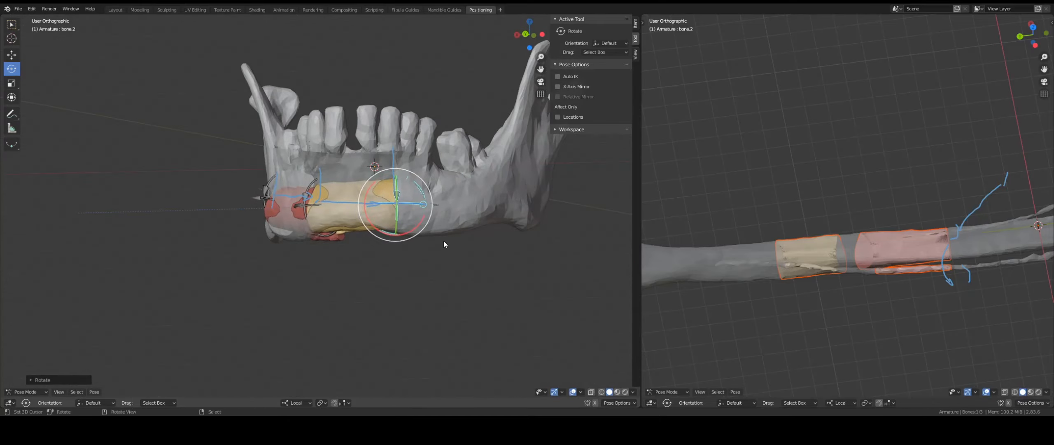
click(11, 54)
scroll(467, 158, up, 4)
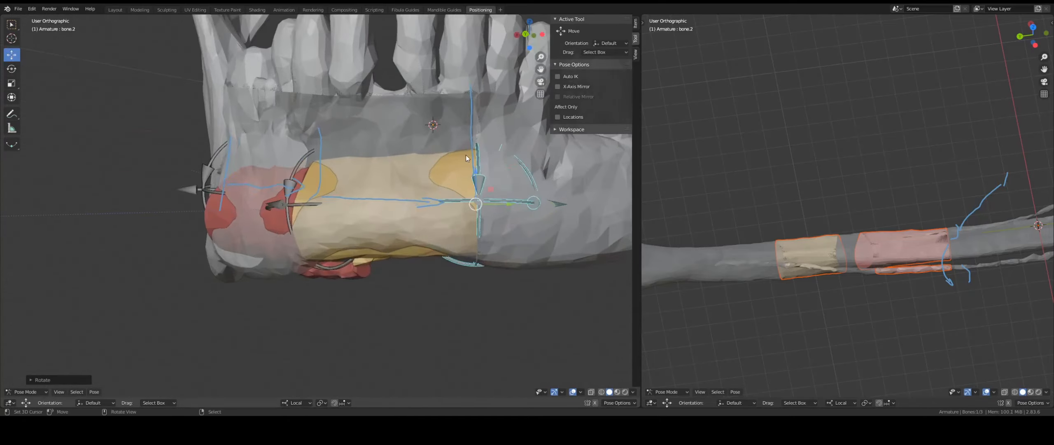
drag(475, 168, 475, 165)
scroll(436, 197, down, 4)
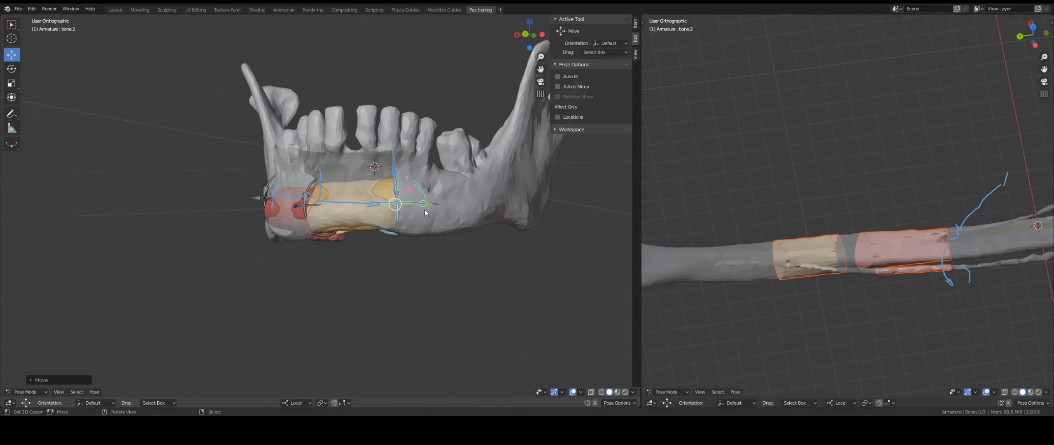
Step: Select the mandible in Object Mode, bring up the guide generation settings and save the project file
middle_drag(383, 170, 397, 188)
right_click(405, 181)
scroll(409, 206, down, 2)
middle_drag(412, 218, 371, 224)
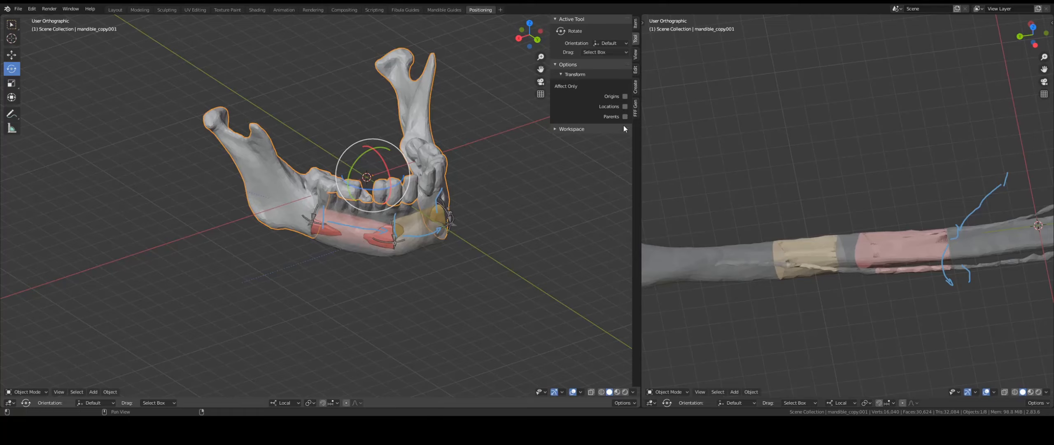
click(636, 109)
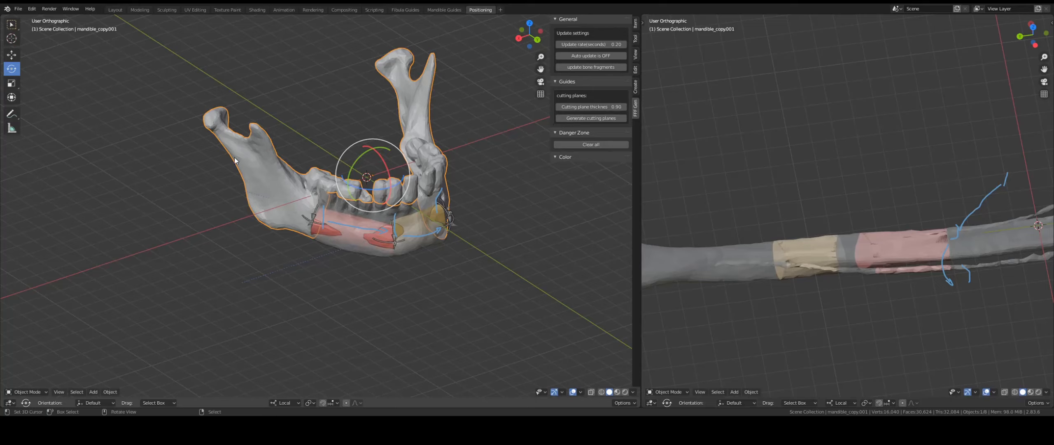
click(18, 9)
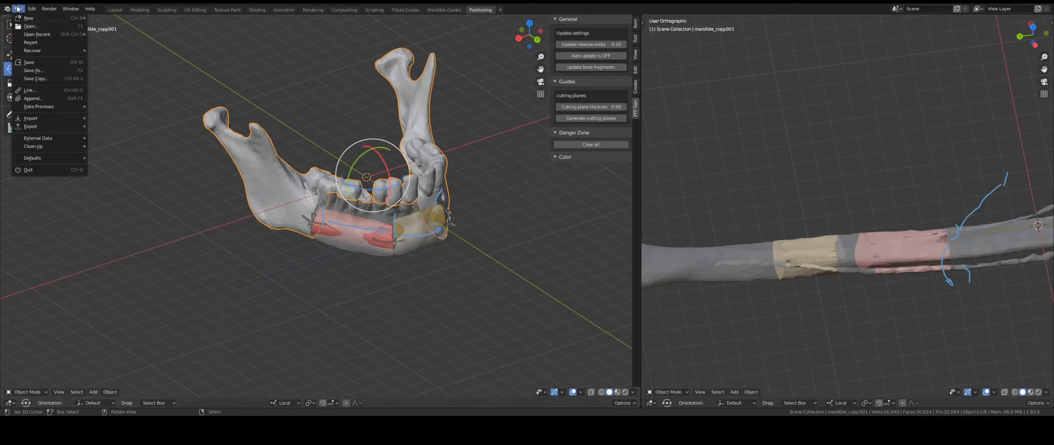
click(29, 62)
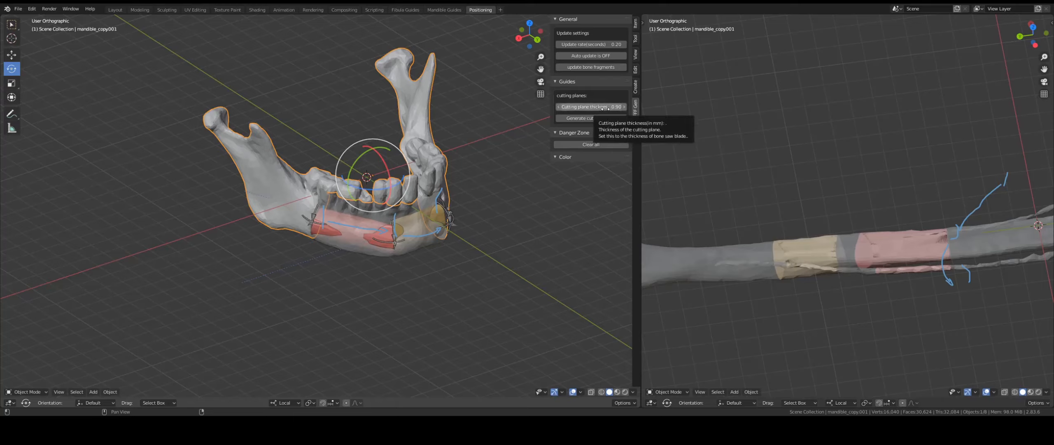
Step: Generate the cutting planes for the segments and switch to the Fibula Guides workspace
click(590, 118)
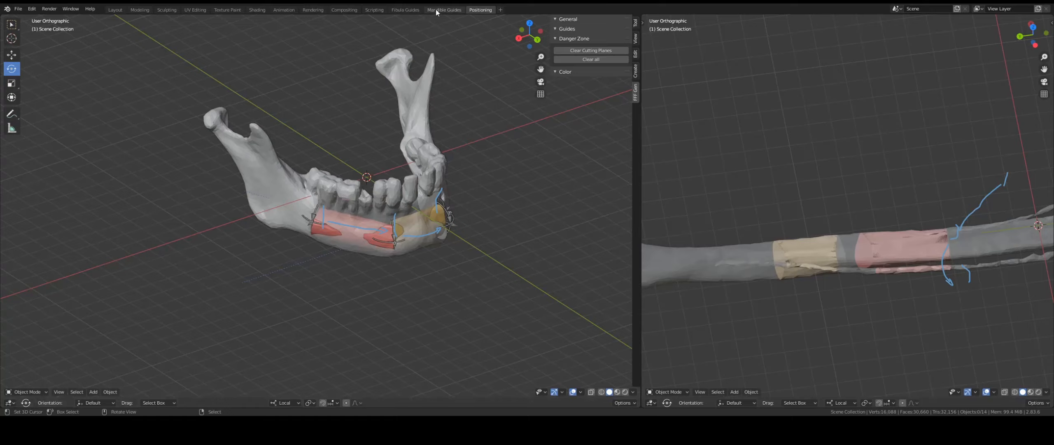
click(405, 9)
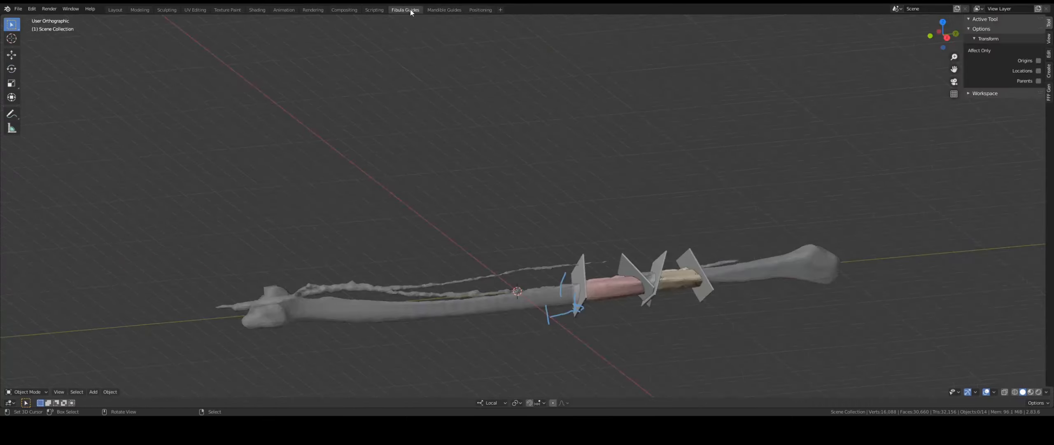
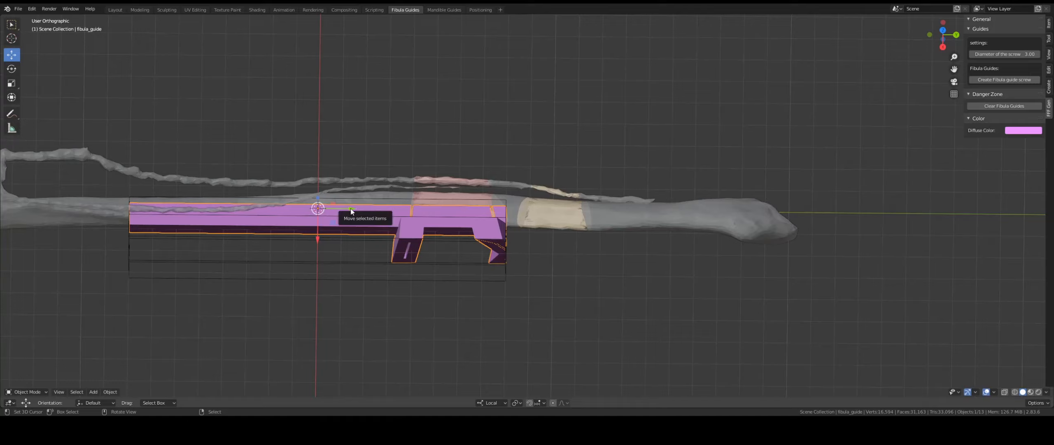
Step: Move the fibula guide about 7.3 cm along the bone to cover all the cutting planes and resize it lengthwise
drag(351, 208, 368, 207)
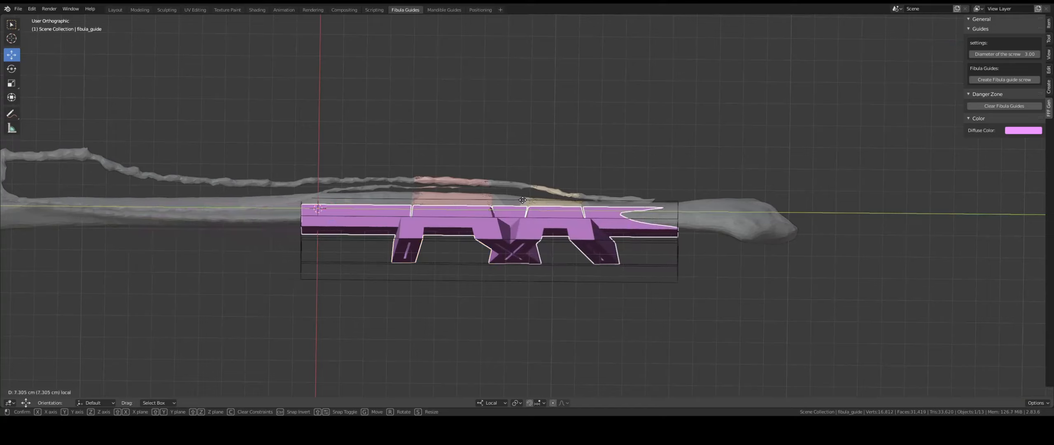
drag(522, 200, 524, 200)
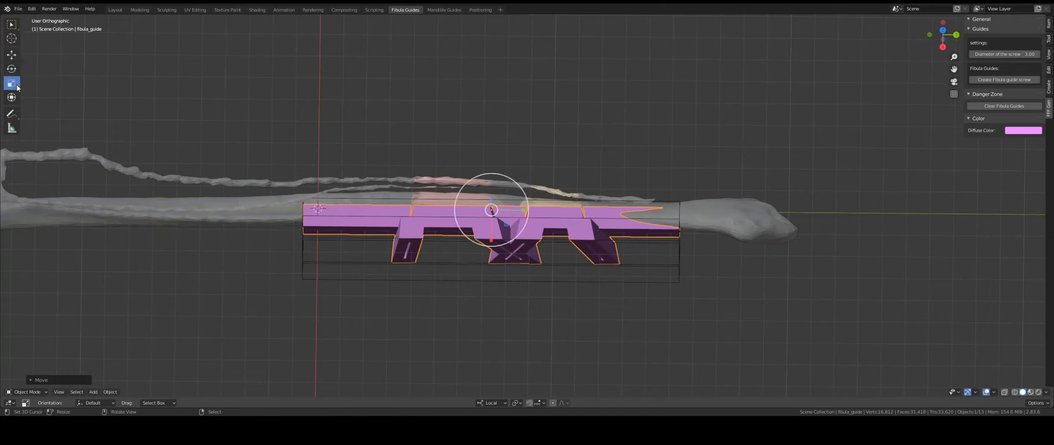
mouse_move(524, 212)
mouse_down()
mouse_move(515, 209)
mouse_move(537, 207)
mouse_up()
click(11, 54)
Step: Move the fibula guide sideways relative to the bone and lower it to seat it against the fibula's surface
middle_drag(537, 207, 572, 219)
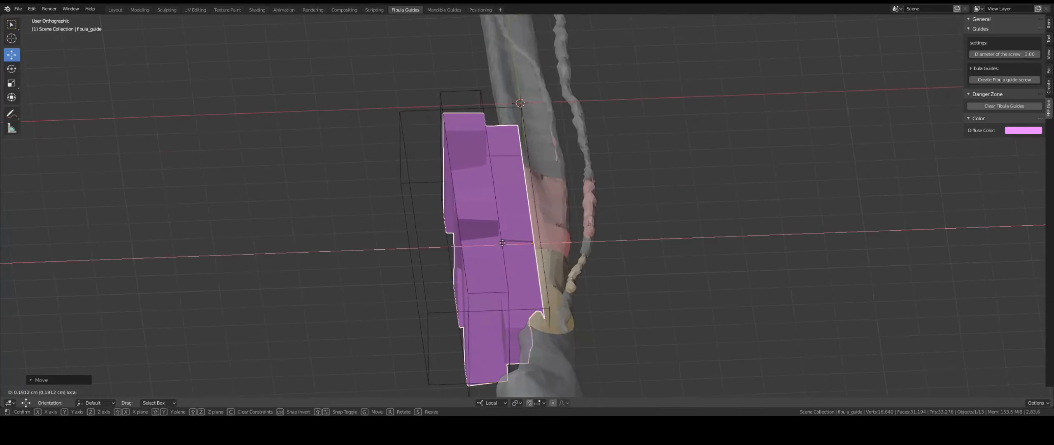
click(520, 236)
middle_drag(520, 235, 586, 310)
click(587, 310)
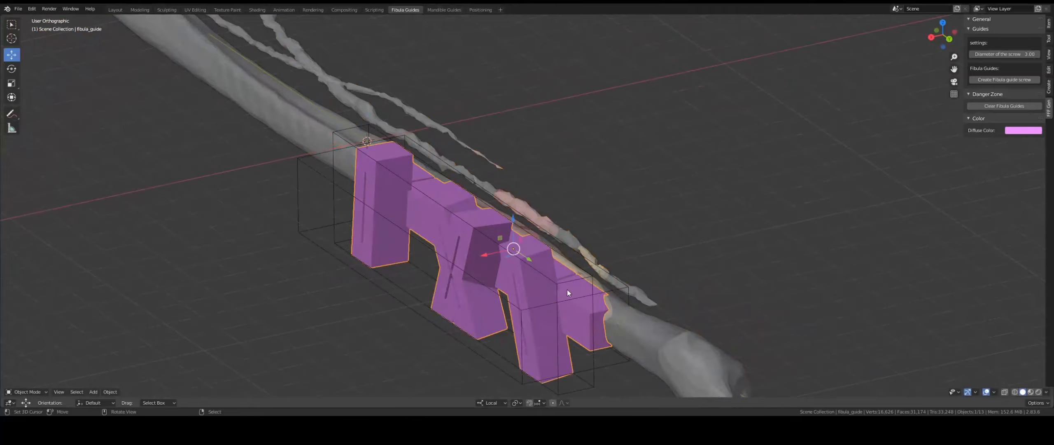
drag(513, 223, 515, 237)
middle_drag(515, 237, 502, 256)
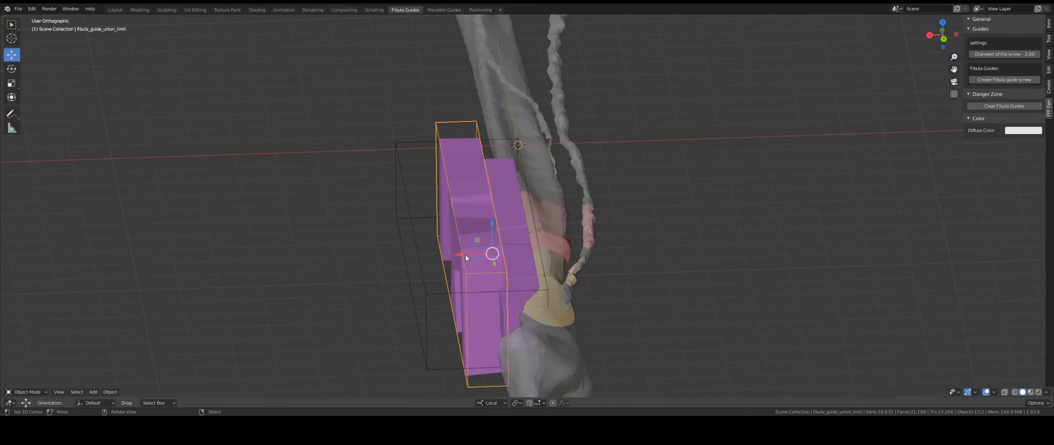
Step: Move the union limit box toward the fibula and reposition the difference limit box, including along its local Z axis
drag(465, 255, 478, 253)
click(431, 284)
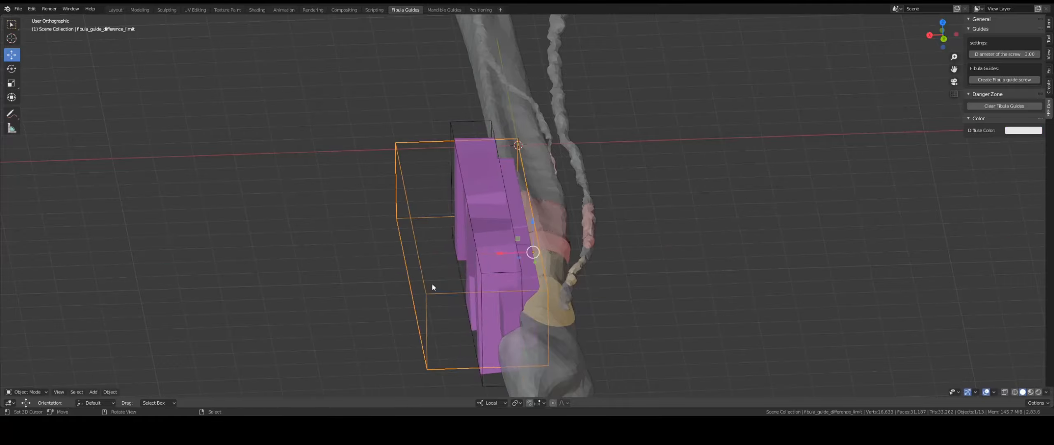
middle_drag(432, 283, 507, 267)
drag(495, 237, 483, 213)
middle_drag(483, 213, 593, 276)
key(g)
key(z)
click(580, 238)
Step: Move the union limit box slightly closer to the fibula and reduce its height by scaling along its local Z axis
click(495, 244)
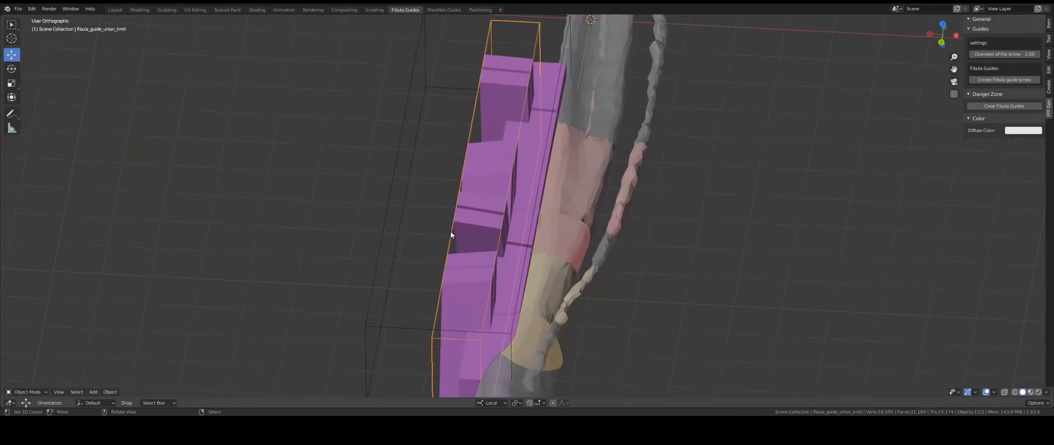
drag(477, 240, 485, 240)
middle_drag(484, 240, 568, 225)
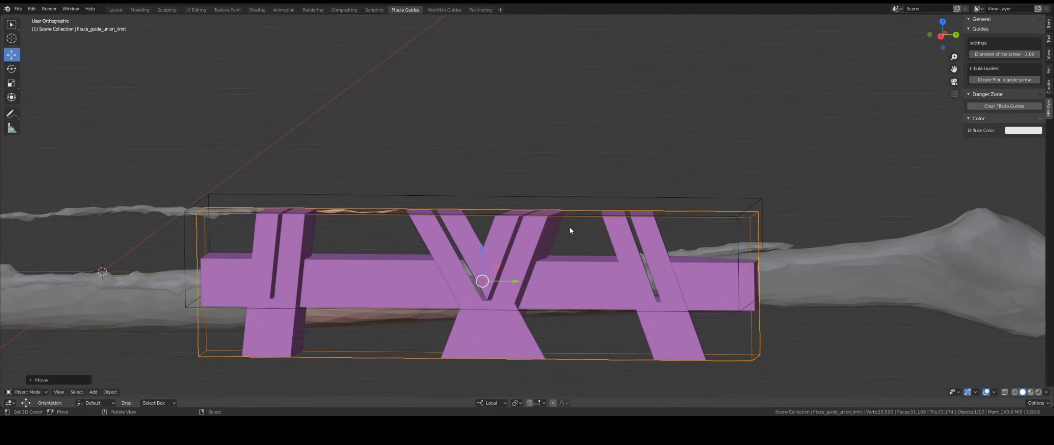
scroll(580, 266, down, 1)
middle_drag(580, 266, 570, 303)
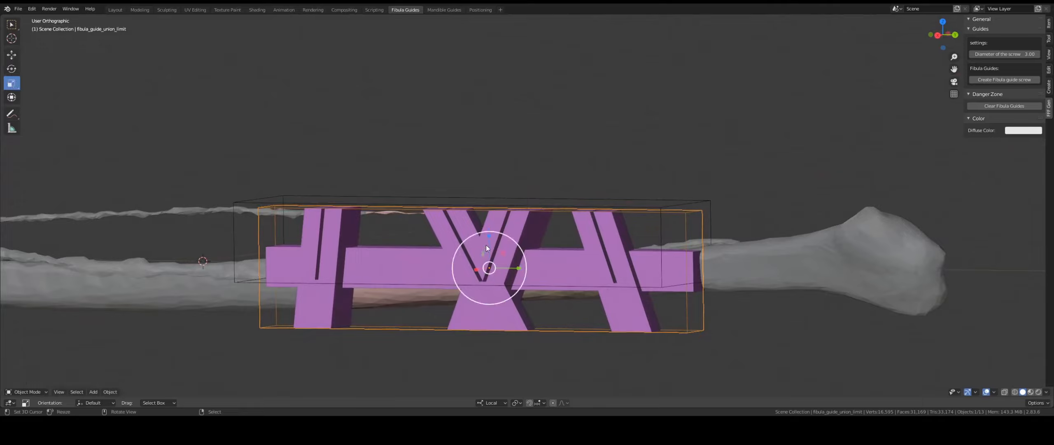
drag(488, 236, 489, 241)
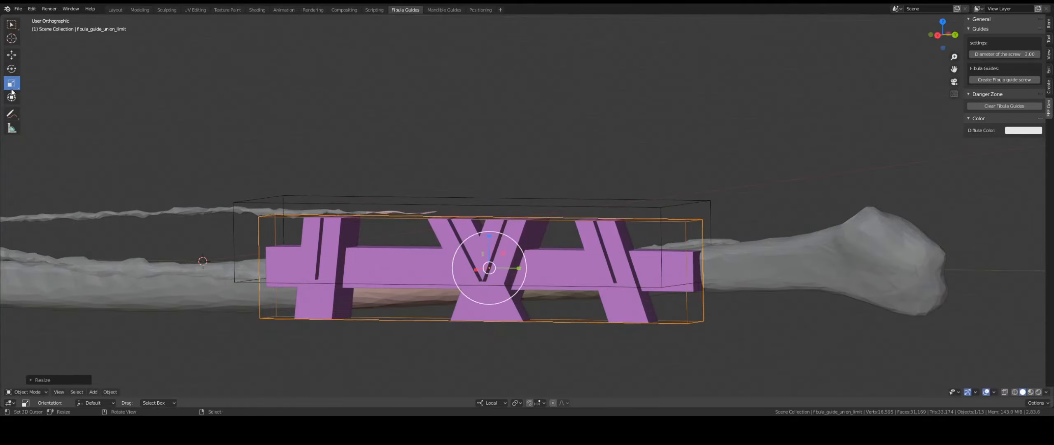
click(11, 58)
middle_drag(19, 76, 34, 81)
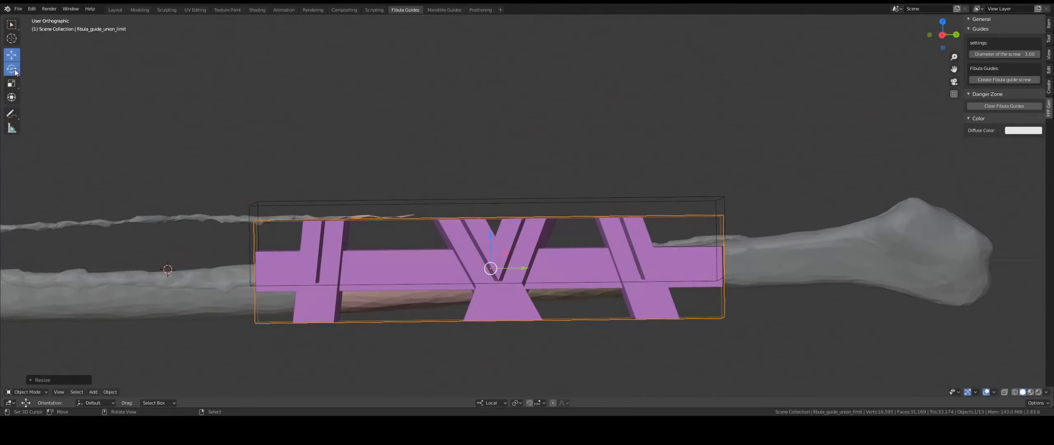
drag(475, 244, 480, 249)
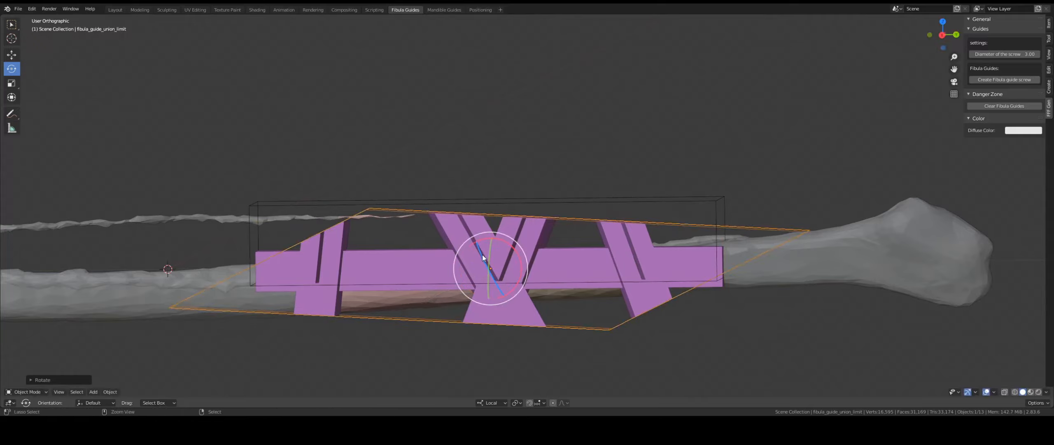
key(ctrl+z)
Step: Rotate the fibula guide slightly to follow the bone's direction and nudge its position
click(357, 251)
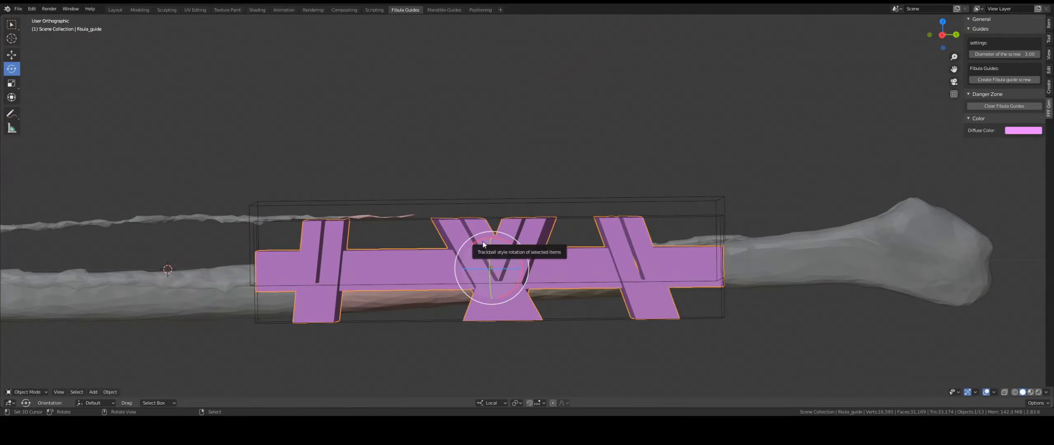
scroll(483, 244, up, 3)
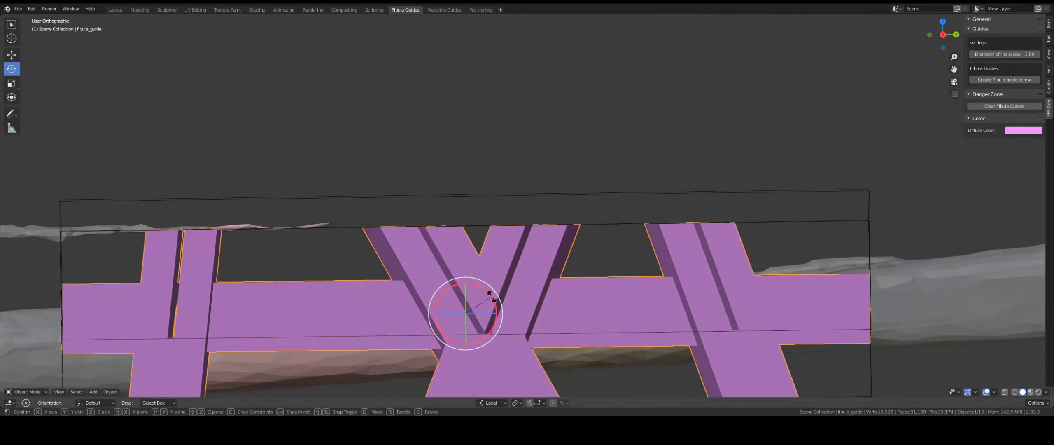
drag(492, 295, 491, 293)
scroll(490, 293, down, 3)
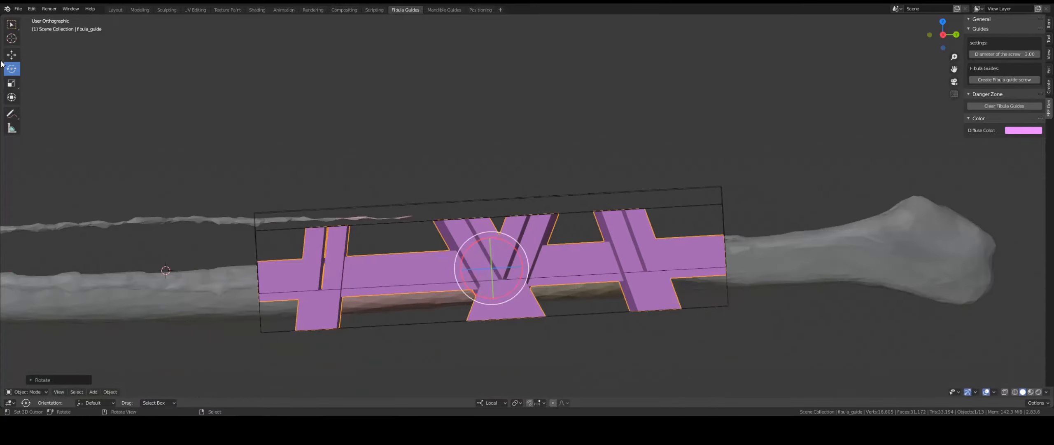
drag(487, 239, 493, 241)
middle_drag(514, 237, 489, 250)
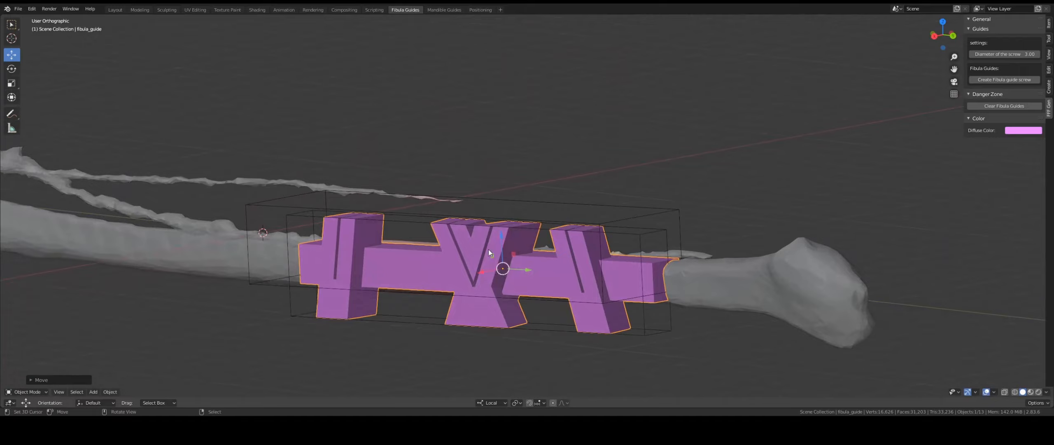
Step: Select the difference limit box and adjust its height along its local Z axis against the guide's cutting slots
right_click(519, 231)
right_click(564, 204)
drag(502, 208, 497, 201)
middle_drag(559, 273, 459, 186)
shift+middle_drag(637, 293, 580, 216)
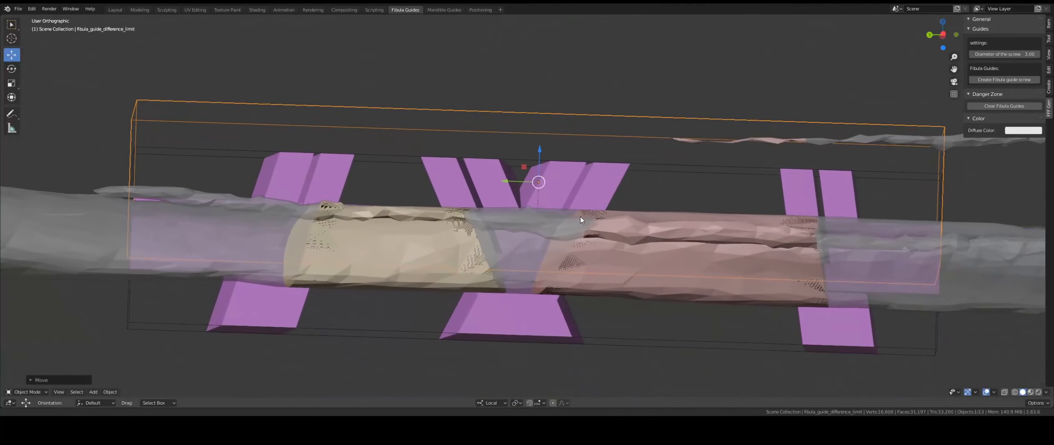
scroll(573, 218, up, 2)
drag(524, 118, 523, 153)
middle_drag(532, 187, 521, 242)
scroll(522, 241, down, 4)
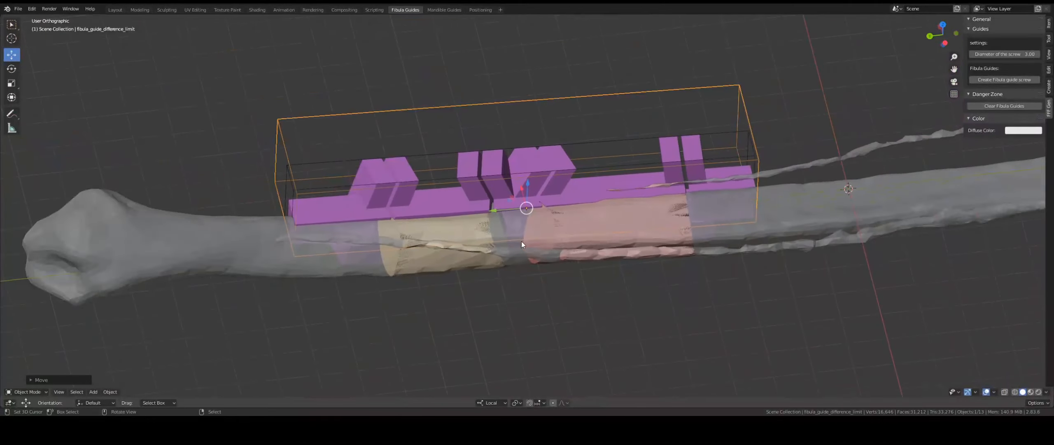
Step: Lower the fibula guide about 0.11 cm along its local Z axis
middle_drag(438, 201, 625, 204)
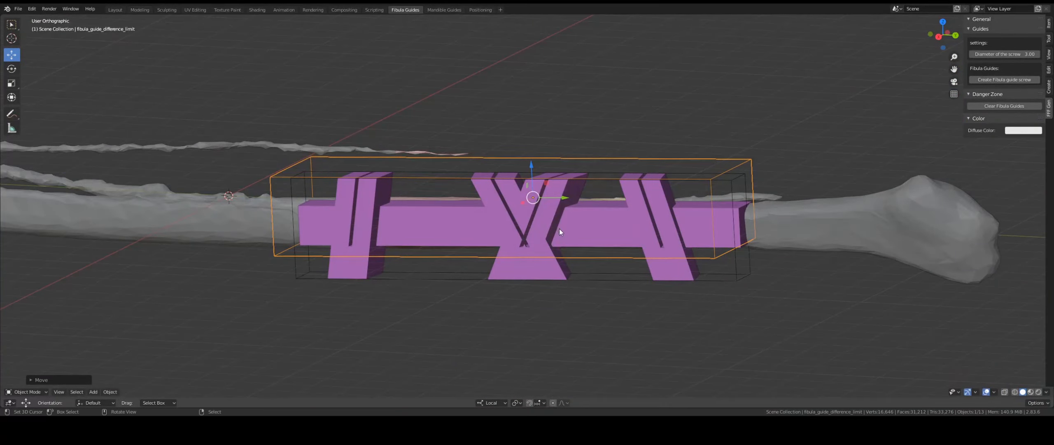
scroll(562, 236, up, 4)
middle_drag(562, 239, 487, 188)
scroll(543, 269, up, 4)
middle_drag(466, 228, 470, 204)
scroll(481, 231, down, 4)
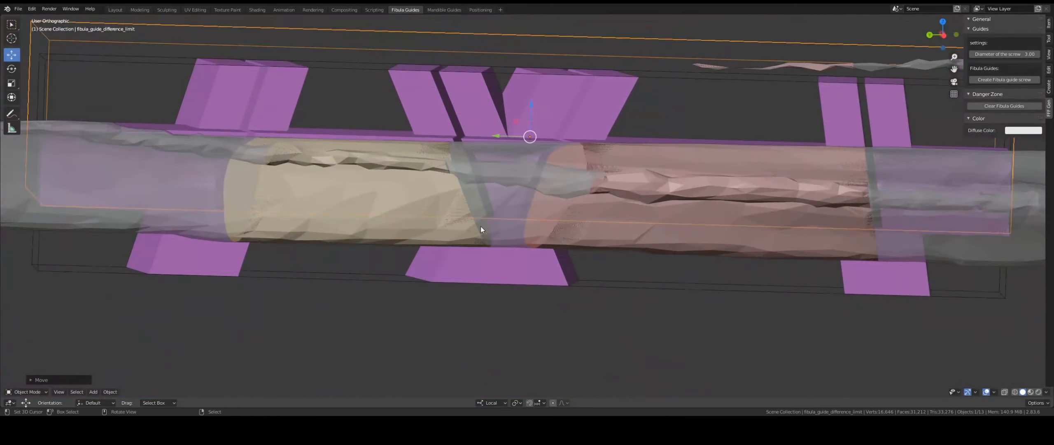
right_click(438, 107)
middle_drag(438, 107, 571, 163)
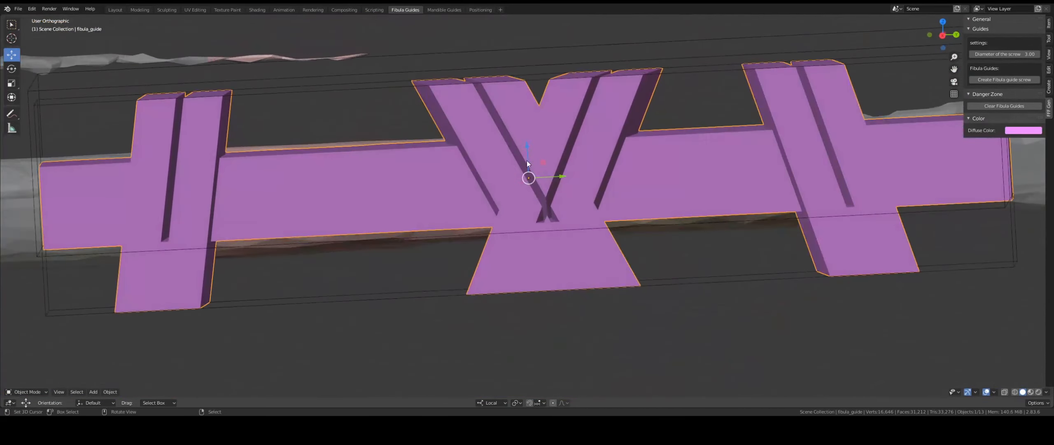
middle_drag(506, 152, 514, 171)
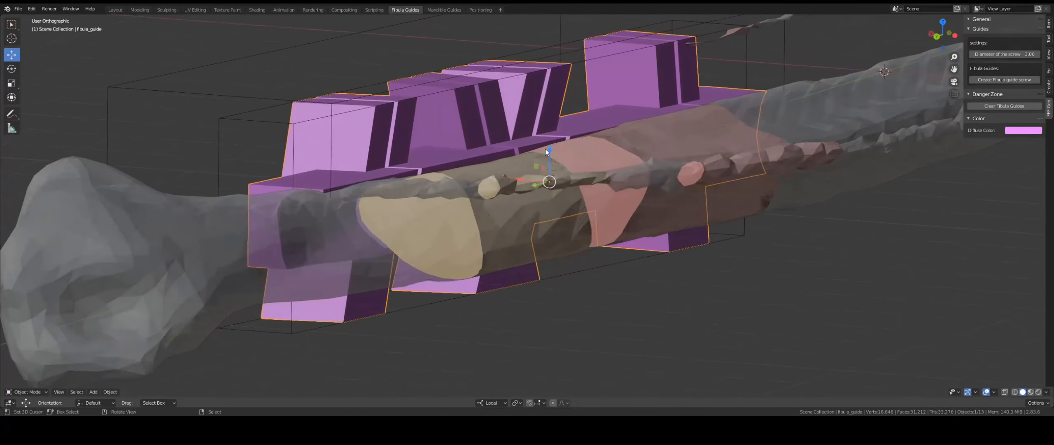
key(g)
key(z)
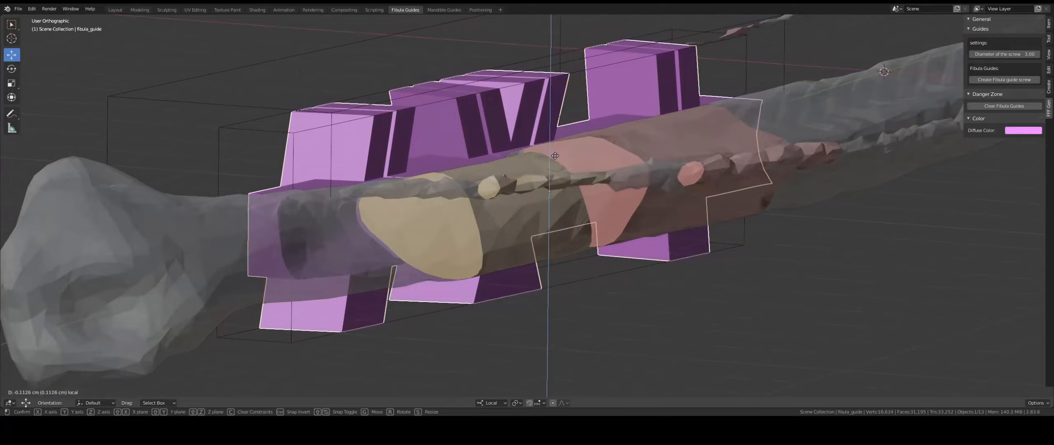
click(555, 156)
Step: Raise the difference limit box slightly to adjust the depth of the guide's cutting slots
middle_drag(555, 156, 520, 181)
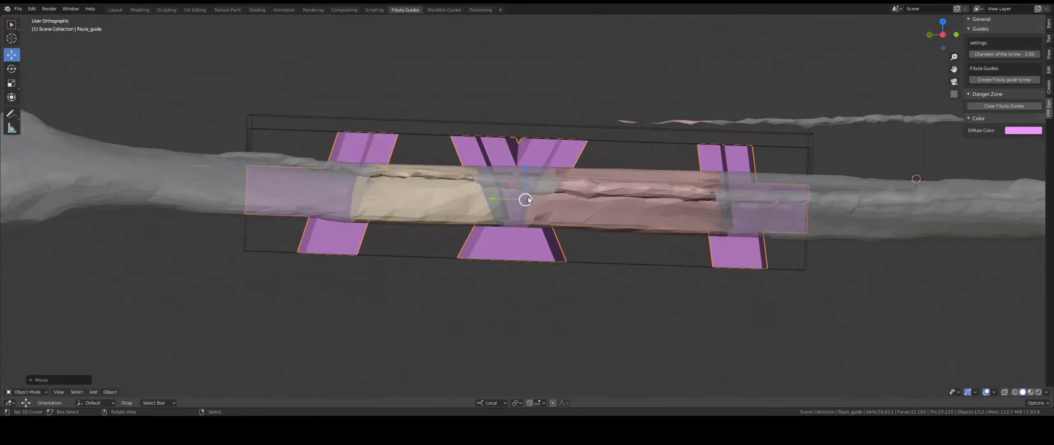
click(345, 121)
scroll(452, 154, up, 3)
drag(529, 117, 529, 104)
middle_drag(550, 175, 703, 189)
scroll(703, 188, down, 3)
Step: Select the union limit box and raise it slightly along its local Z axis
right_click(554, 233)
middle_drag(553, 233, 524, 235)
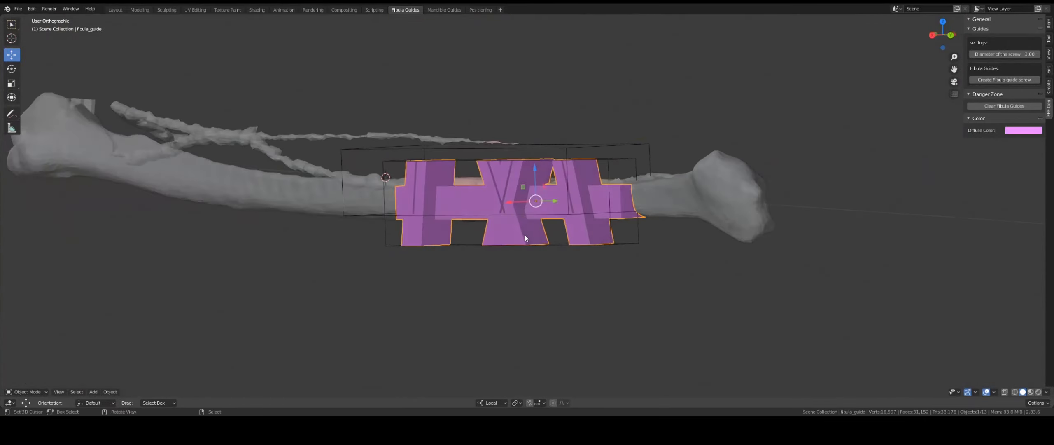
right_click(578, 246)
scroll(572, 249, up, 3)
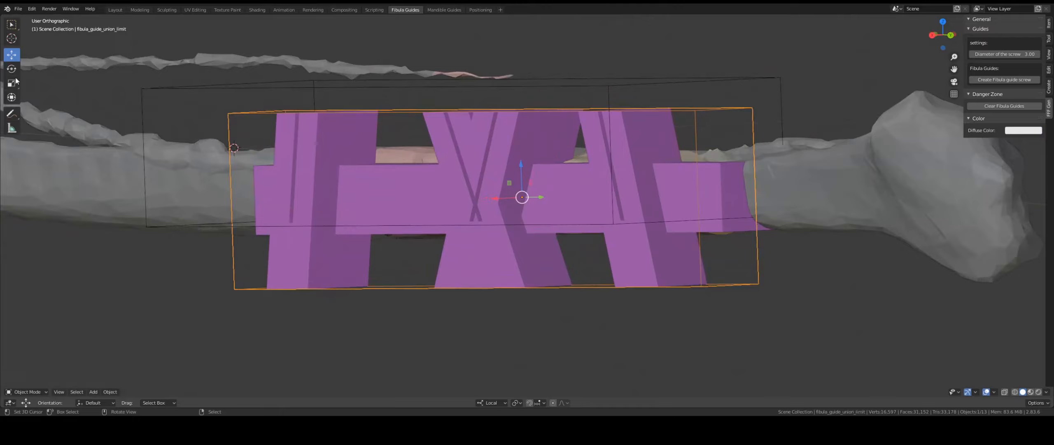
mouse_move(524, 171)
mouse_down()
mouse_move(500, 183)
mouse_move(519, 158)
mouse_up()
middle_drag(573, 204, 616, 293)
Step: Move the union limit box slightly toward the fibula and shift it a little along the bone
scroll(616, 293, down, 5)
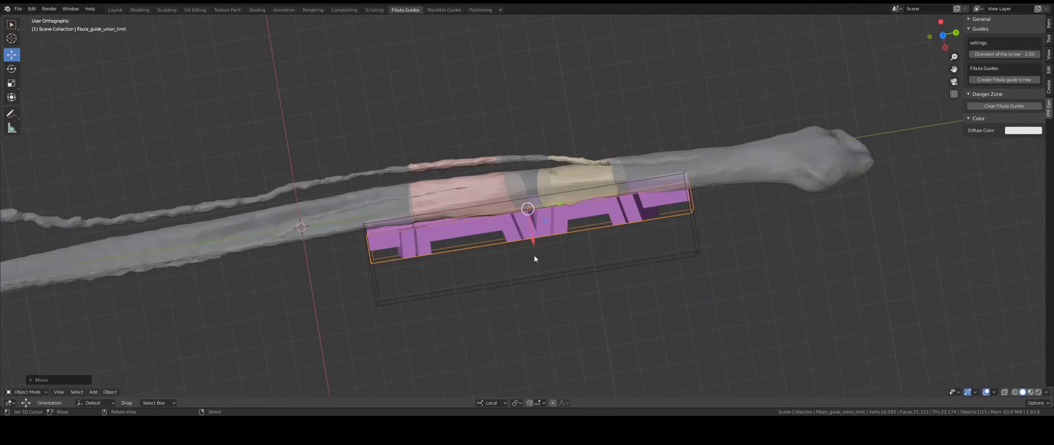
mouse_move(533, 256)
middle_down()
mouse_move(508, 239)
mouse_move(528, 241)
middle_up()
scroll(529, 241, up, 3)
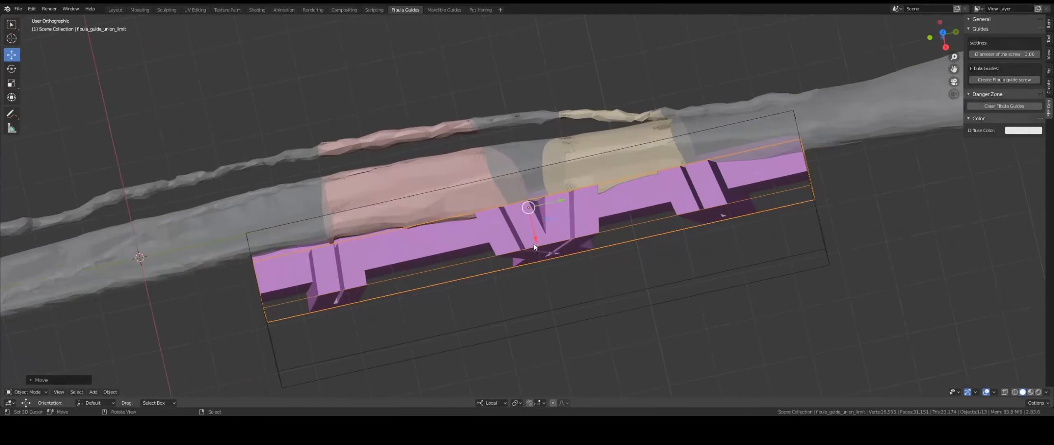
drag(534, 242, 533, 236)
middle_drag(532, 237, 663, 281)
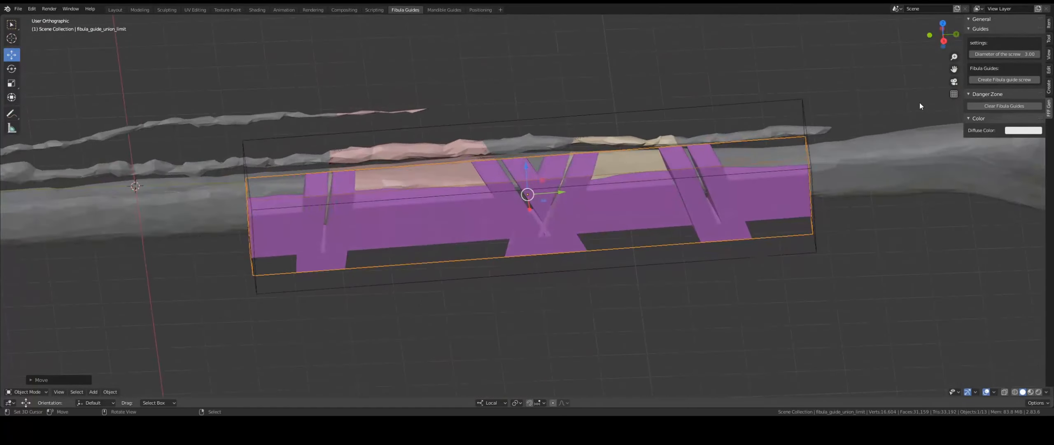
middle_drag(362, 205, 522, 240)
drag(663, 203, 659, 204)
drag(436, 202, 444, 205)
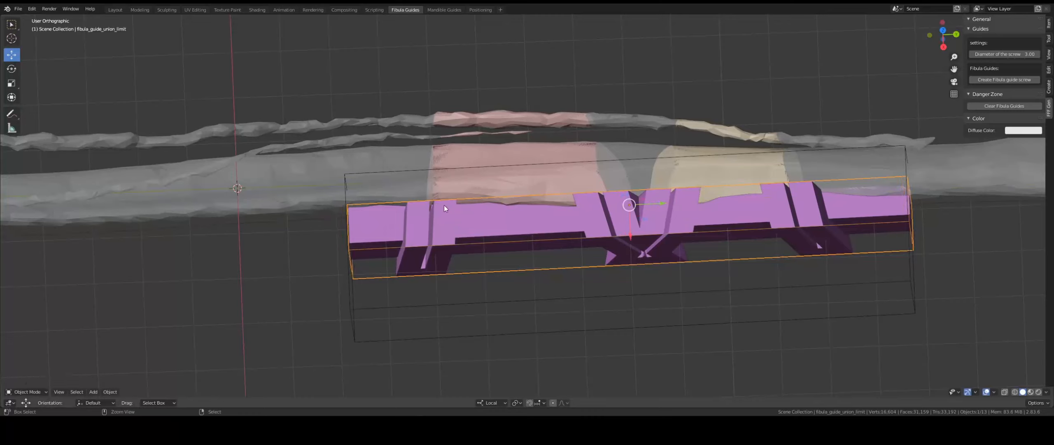
Step: Shorten the fibula guide slightly along the bone and adjust its lengthwise position
click(647, 211)
drag(663, 188, 654, 190)
shift+middle_drag(618, 185, 474, 204)
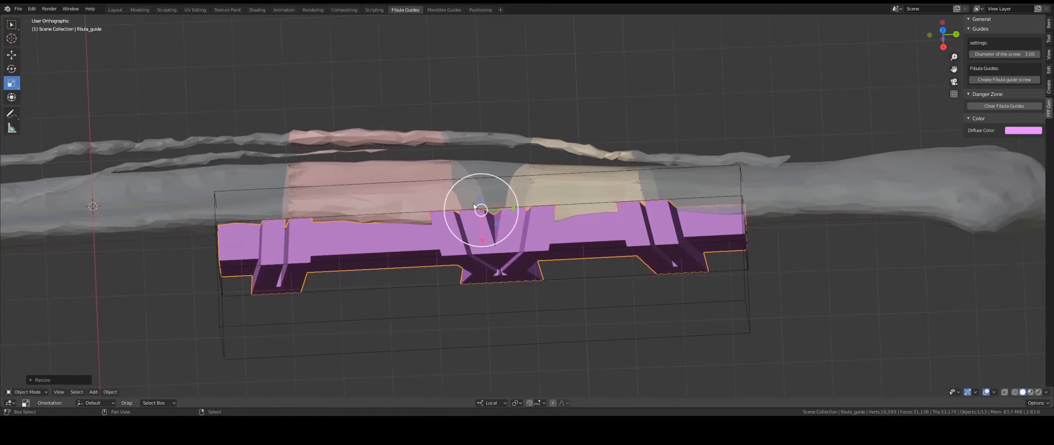
drag(515, 208, 514, 208)
middle_drag(687, 233, 677, 189)
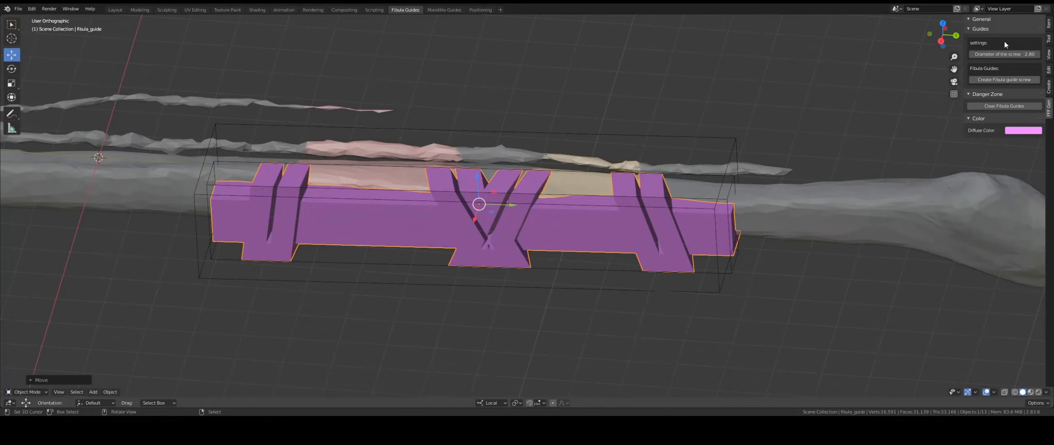
Step: Set the screw diameter to 2.80, create a fibula guide screw and move it along the bone to the nearest guide end
click(1018, 80)
key(g)
key(y)
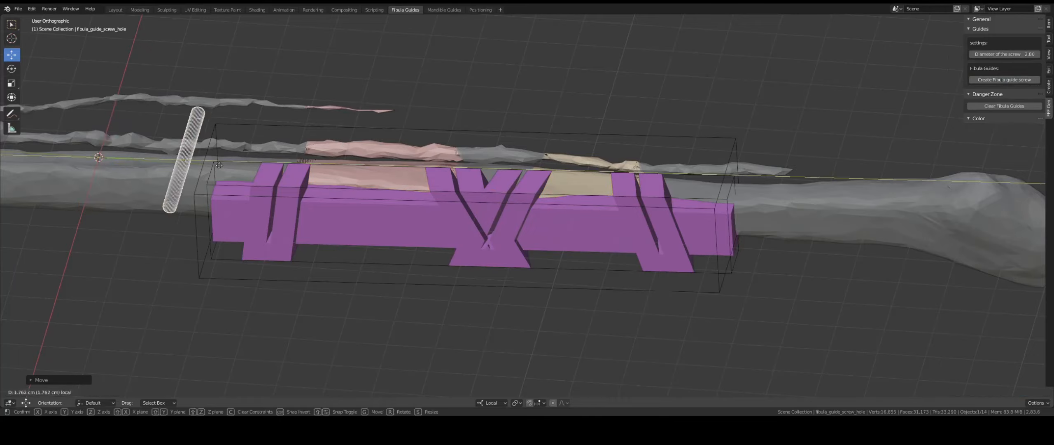
click(262, 170)
Step: Lower the screw and fine-tune its position so it passes through the end of the guide's bar
middle_drag(261, 170, 287, 160)
drag(240, 166, 242, 200)
middle_drag(243, 200, 275, 270)
drag(267, 239, 271, 240)
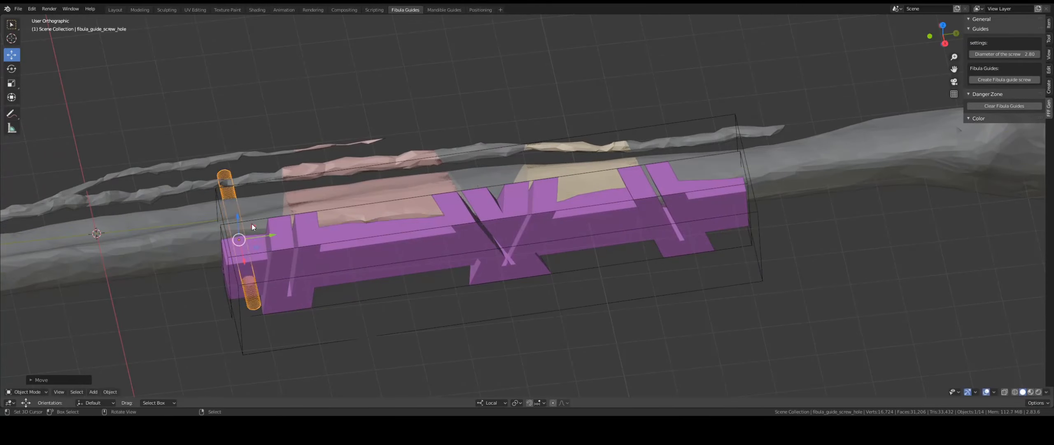
drag(236, 214, 237, 214)
middle_drag(237, 214, 282, 189)
Step: Create a second fibula guide screw and move it along the bone to the opposite end of the guide
click(1030, 79)
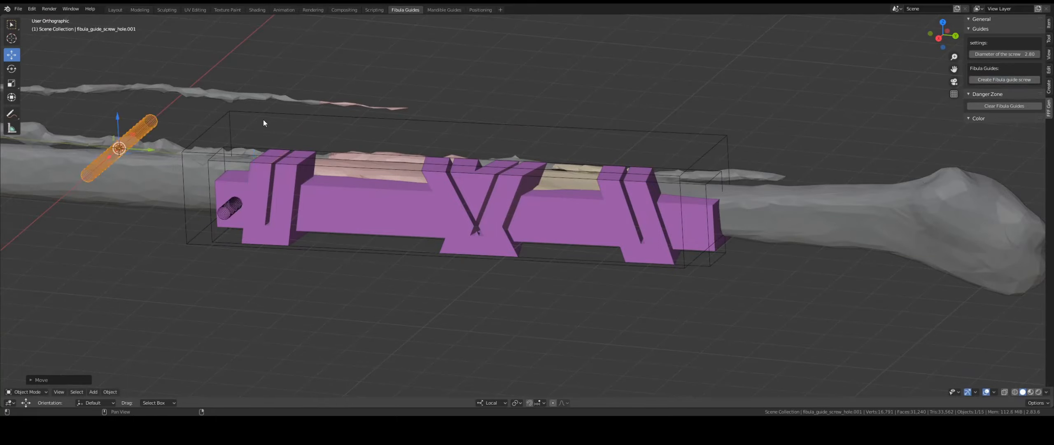
drag(148, 152, 703, 183)
key(z)
middle_drag(706, 181, 642, 193)
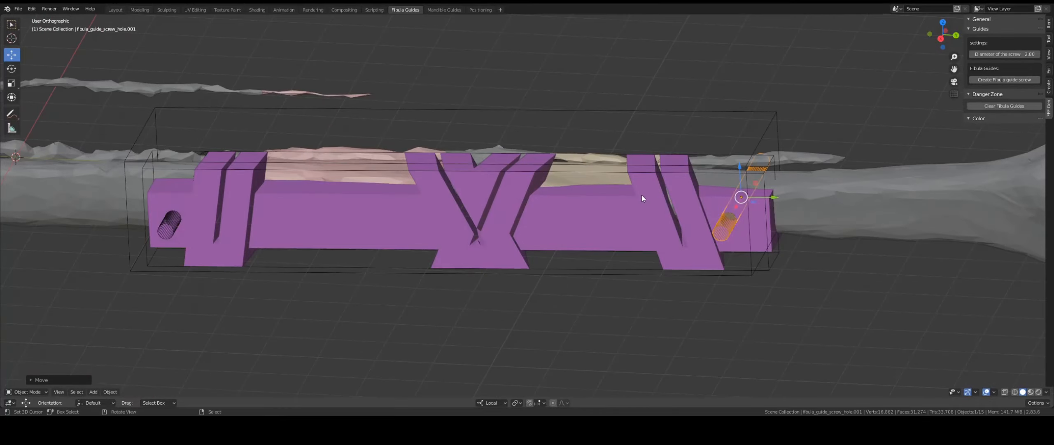
Step: Lower the union limit box slightly and raise the difference limit box slightly
click(537, 275)
middle_drag(404, 180, 381, 171)
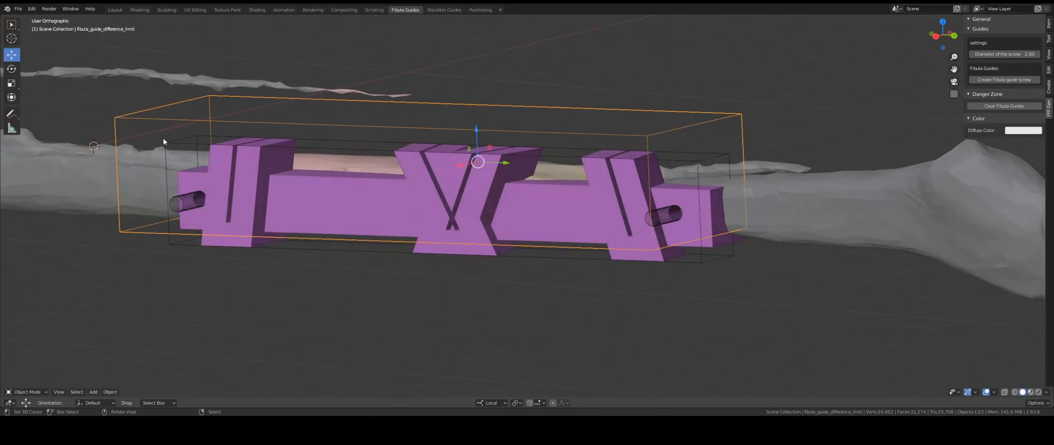
right_click(164, 140)
drag(469, 164, 465, 166)
right_click(372, 243)
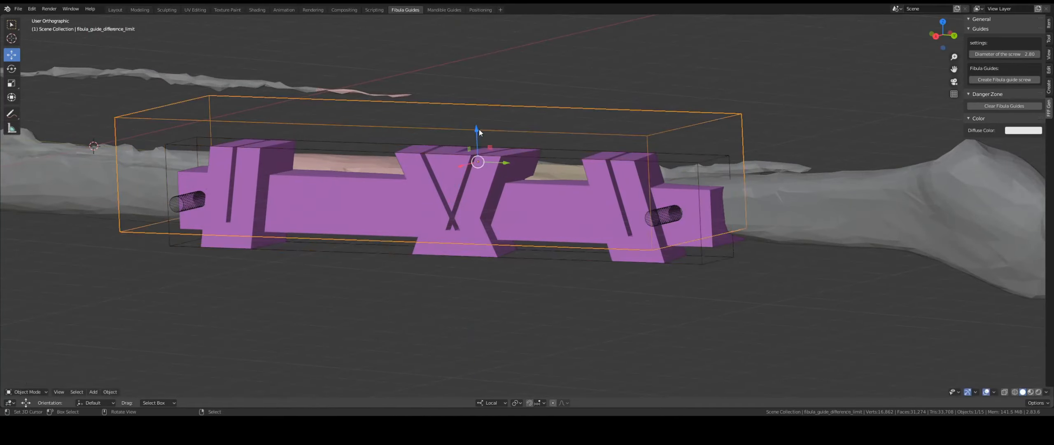
drag(480, 129, 470, 125)
middle_drag(470, 125, 506, 145)
middle_drag(498, 198, 498, 162)
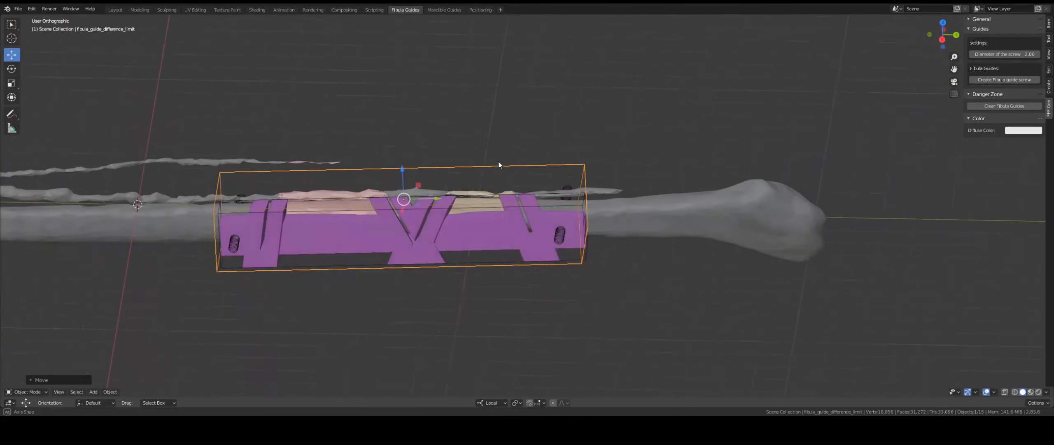
Step: Move the second screw a little farther along the bone toward the guide's outer end
click(570, 236)
key(g)
click(599, 215)
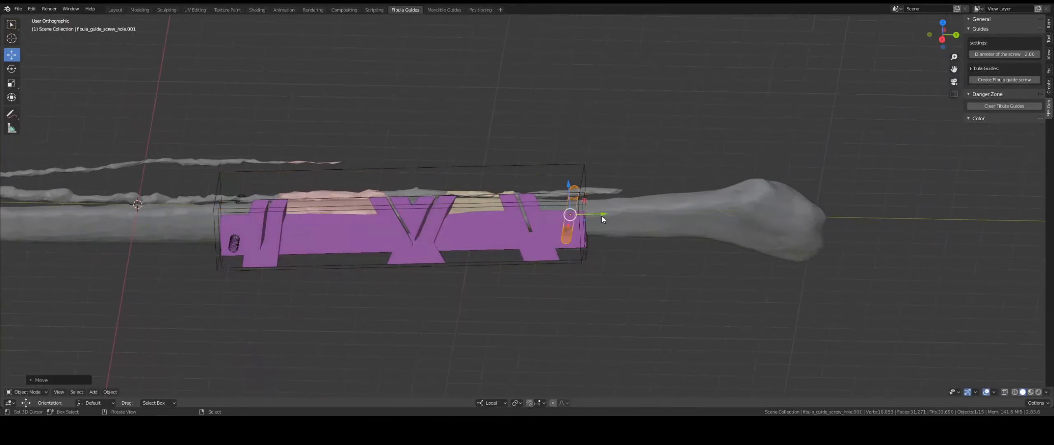
Step: Save the project file with the completed fibula guide and its two screw holes
middle_drag(601, 215, 580, 202)
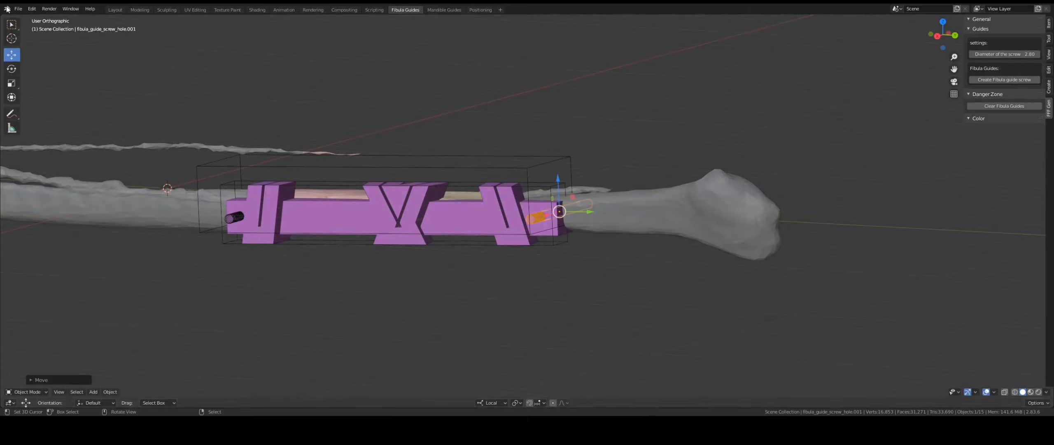
click(19, 9)
click(35, 62)
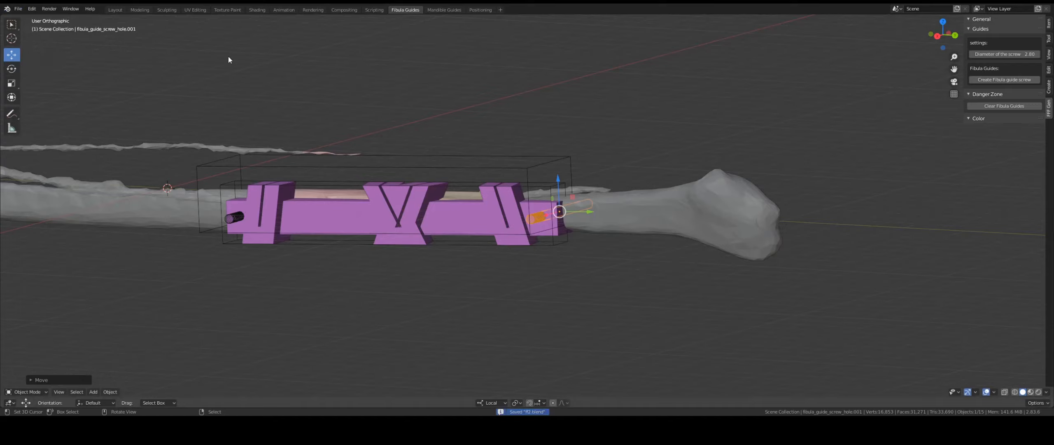
Step: Switch to the Mandible Guides workspace and create the mandible guides
click(436, 12)
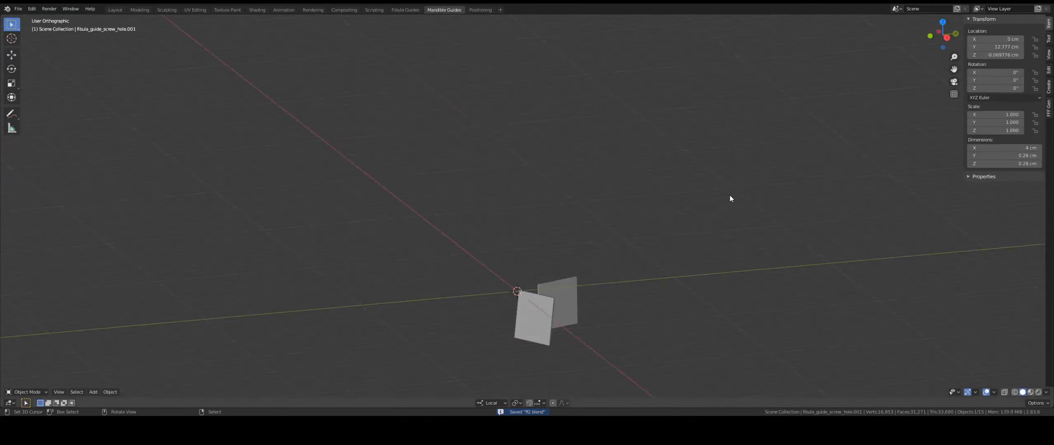
click(1048, 116)
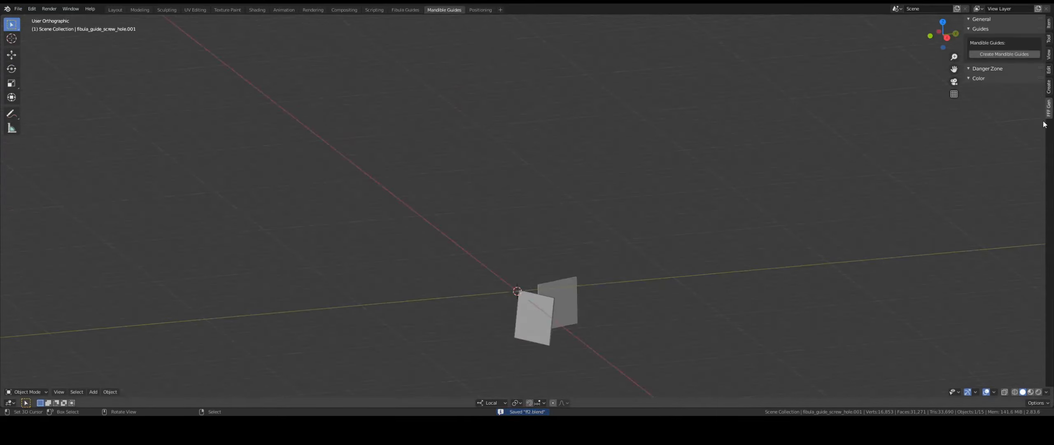
click(999, 54)
middle_drag(602, 189, 521, 204)
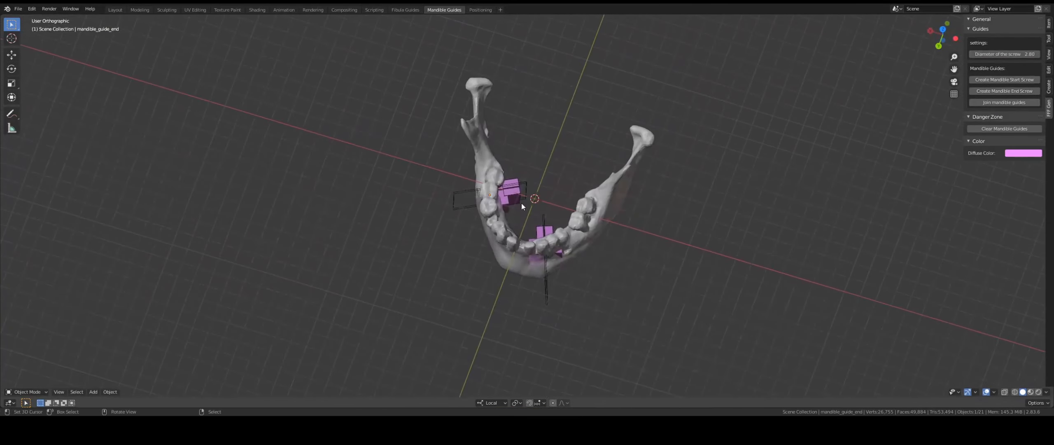
scroll(548, 215, up, 6)
Step: Raise the end guide's difference box along its height so its upper edge sits higher against the molars
right_click(461, 188)
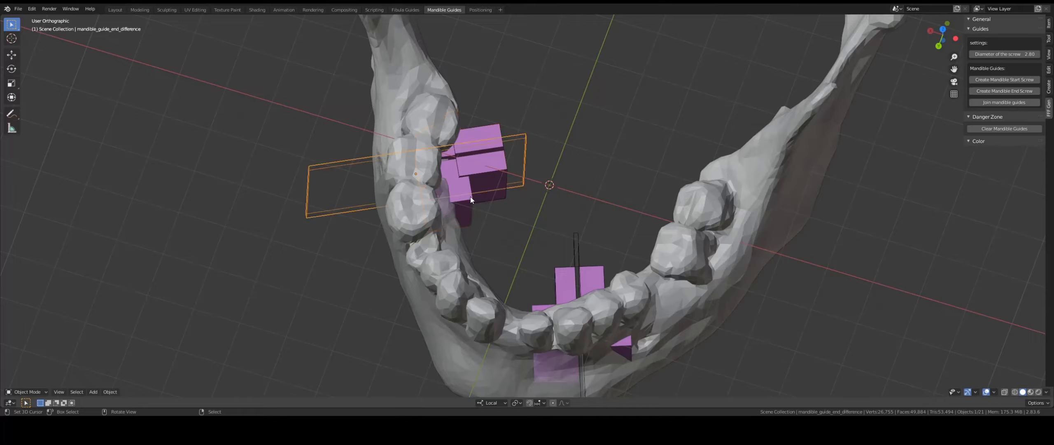
right_click(470, 198)
middle_drag(469, 201, 449, 132)
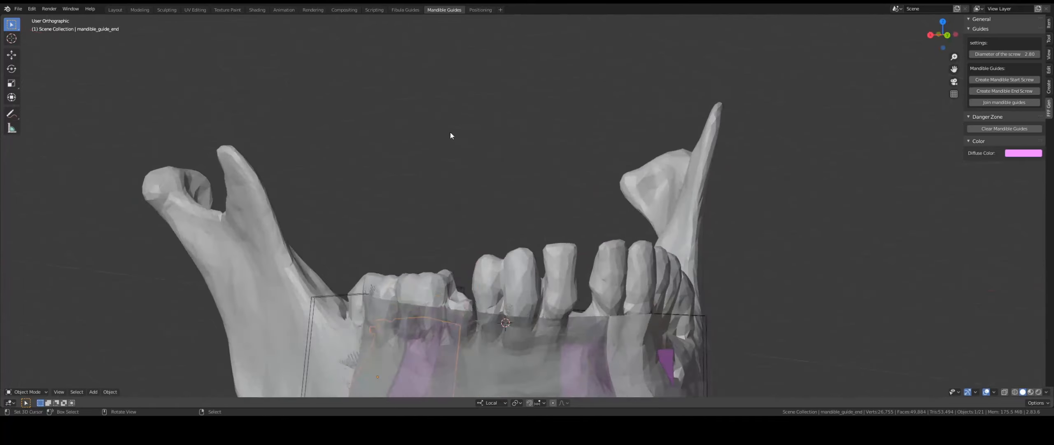
right_click(348, 295)
shift+middle_drag(399, 273, 472, 86)
click(11, 54)
scroll(380, 139, up, 3)
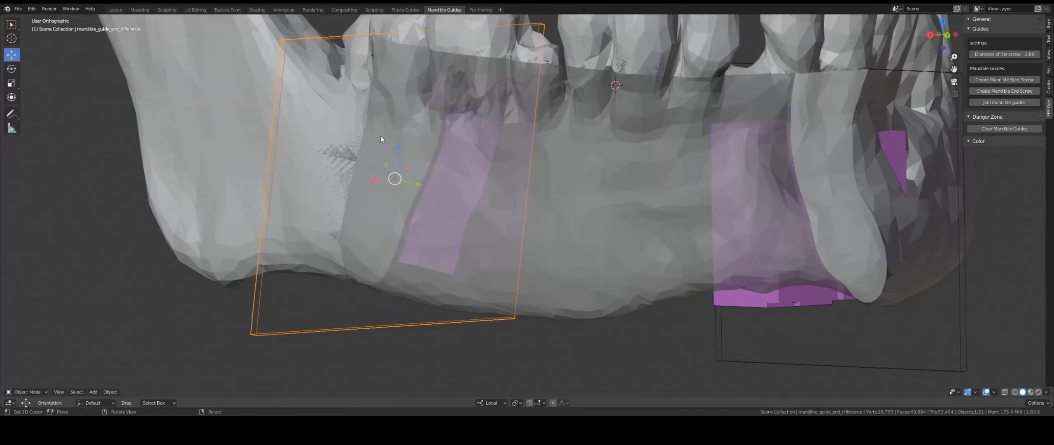
drag(399, 147, 404, 114)
middle_drag(404, 114, 436, 97)
Step: Raise the start guide's difference box along its height near the front of the jaw
middle_drag(558, 158, 565, 274)
click(580, 275)
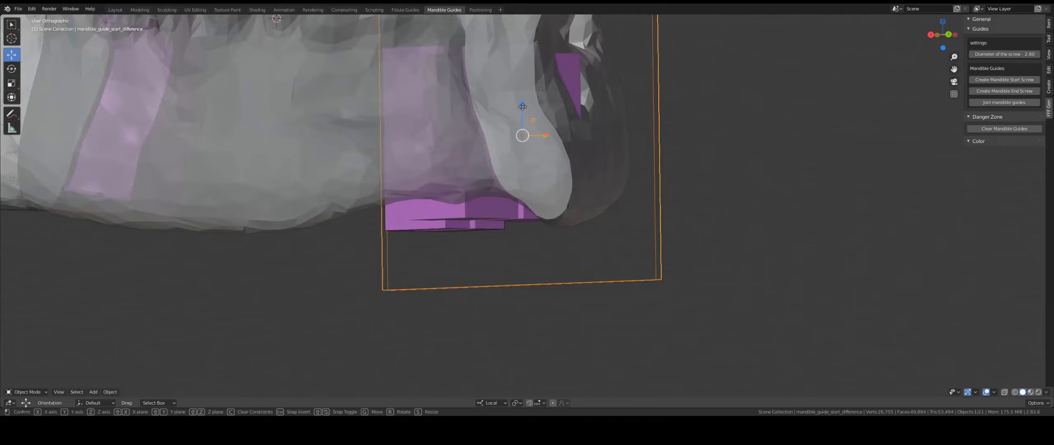
drag(522, 104, 518, 49)
Step: Move the mandible end guide through the bone to the outer side of the jaw beside the molars
scroll(520, 153, down, 5)
middle_drag(520, 153, 496, 234)
click(493, 243)
drag(441, 201, 397, 183)
middle_drag(397, 182, 457, 160)
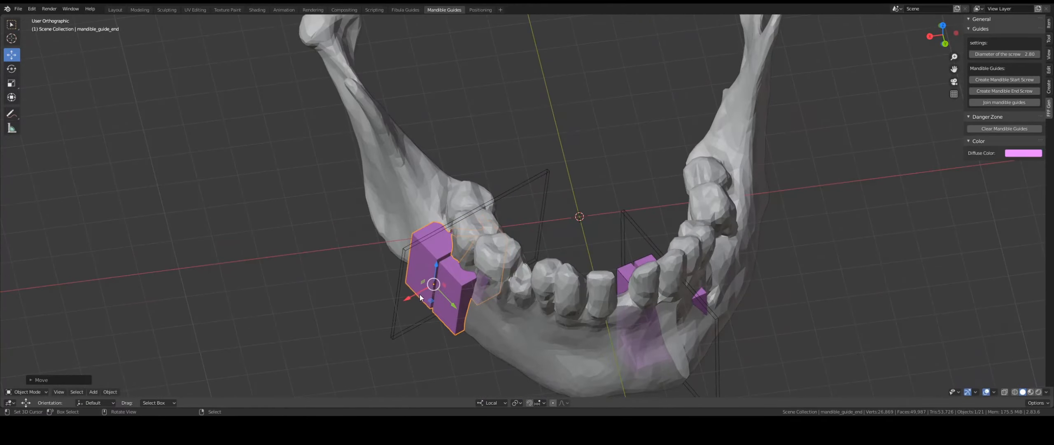
drag(419, 299, 417, 300)
Step: Move the end guide's union box outward to the cheek side of the jaw
middle_drag(517, 233, 490, 226)
right_click(491, 225)
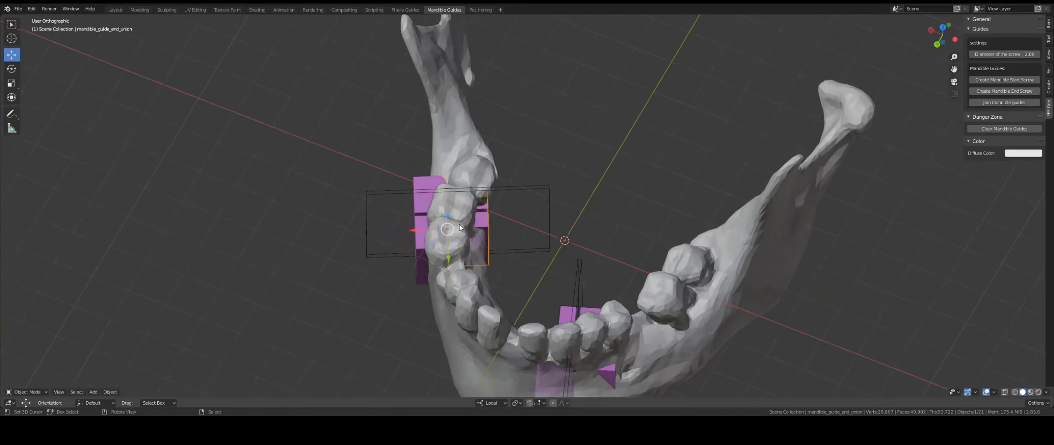
drag(424, 231, 369, 233)
middle_drag(393, 224, 505, 224)
Step: Scale the end guide taller and adjust its thickness and width against the outer bone surface
right_click(507, 226)
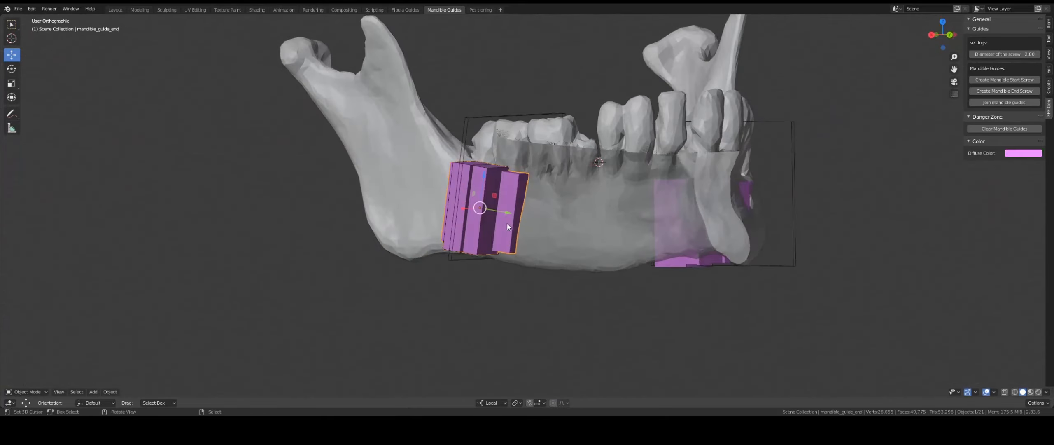
click(12, 83)
scroll(432, 187, up, 3)
drag(450, 186, 452, 172)
middle_drag(262, 164, 431, 219)
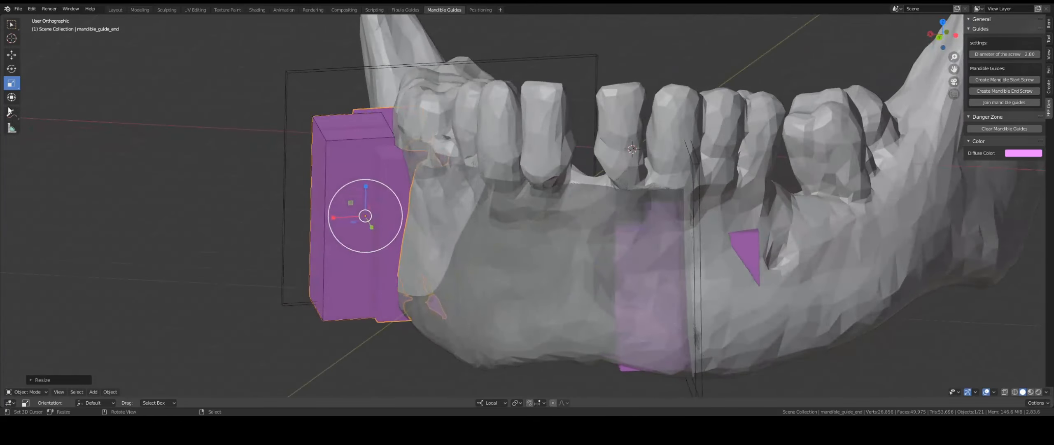
middle_drag(364, 232, 356, 239)
drag(341, 214, 337, 213)
click(13, 84)
middle_drag(338, 213, 312, 211)
mouse_move(498, 293)
mouse_down()
mouse_move(482, 288)
mouse_move(506, 298)
mouse_up()
Step: Extend the end guide's height further and lower it slightly along its own axis
right_click(473, 223)
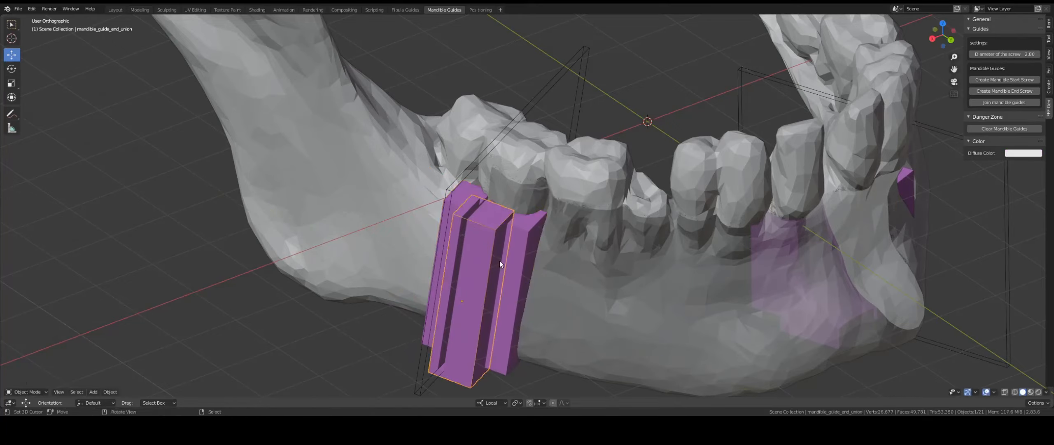
click(499, 264)
middle_drag(498, 264, 496, 277)
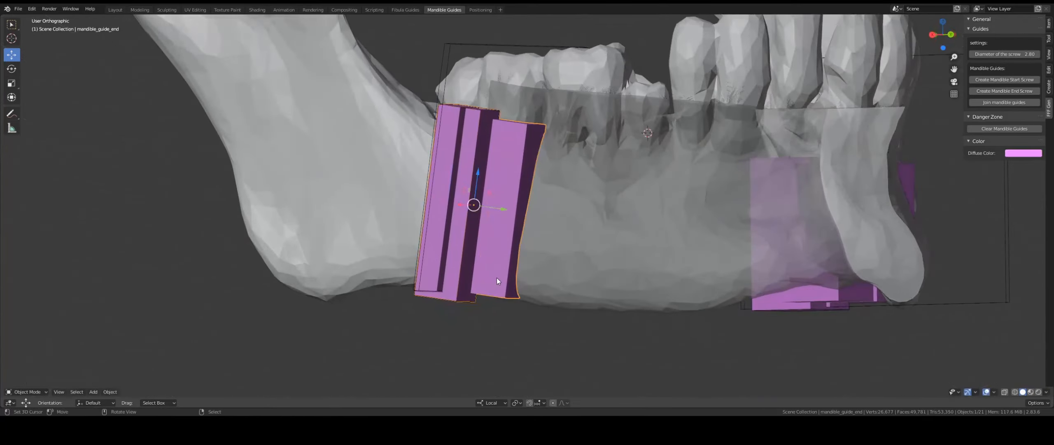
mouse_move(480, 172)
mouse_down()
mouse_move(488, 169)
mouse_move(477, 181)
mouse_up()
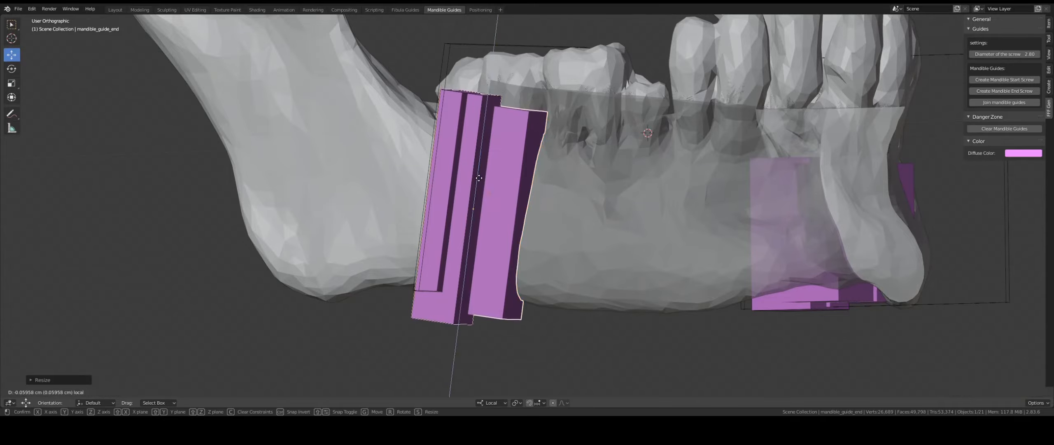
middle_drag(477, 181, 466, 196)
Step: Move the mandible start guide from the tongue side to the outer front surface of the jaw
middle_drag(446, 267, 555, 218)
shift+middle_drag(740, 264, 503, 315)
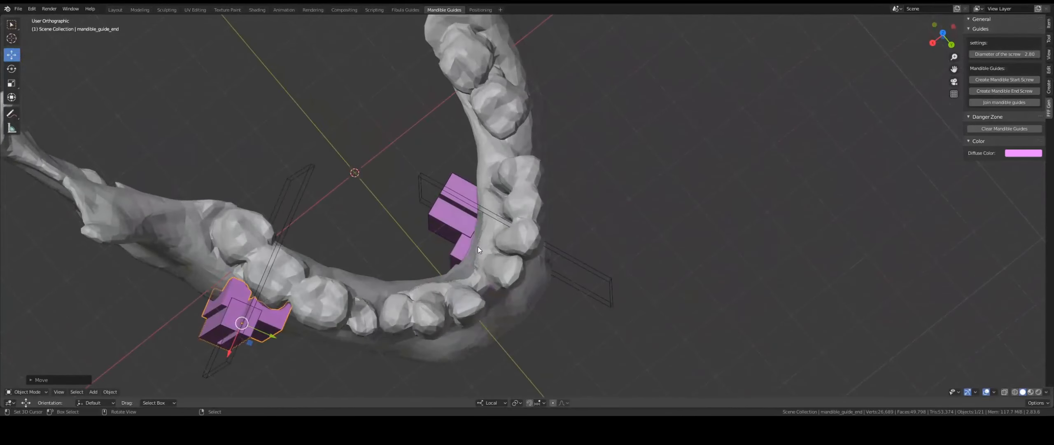
click(460, 244)
drag(542, 255, 586, 284)
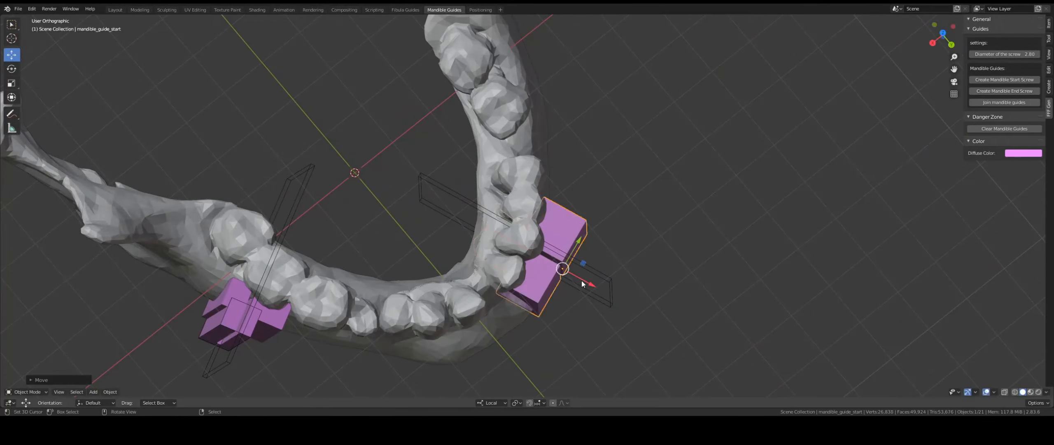
middle_drag(586, 284, 494, 243)
Step: Move the start guide's union box outward in front of the jaw
right_click(541, 260)
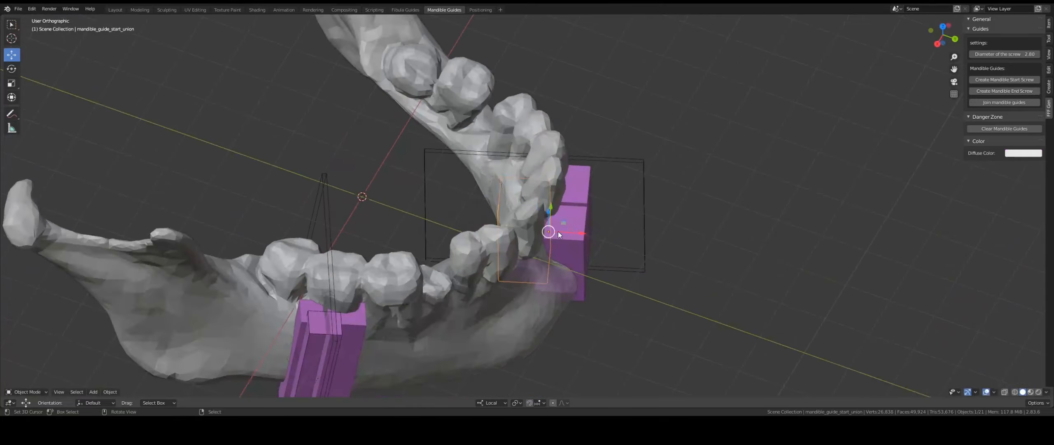
drag(573, 236, 624, 244)
middle_drag(625, 243, 529, 167)
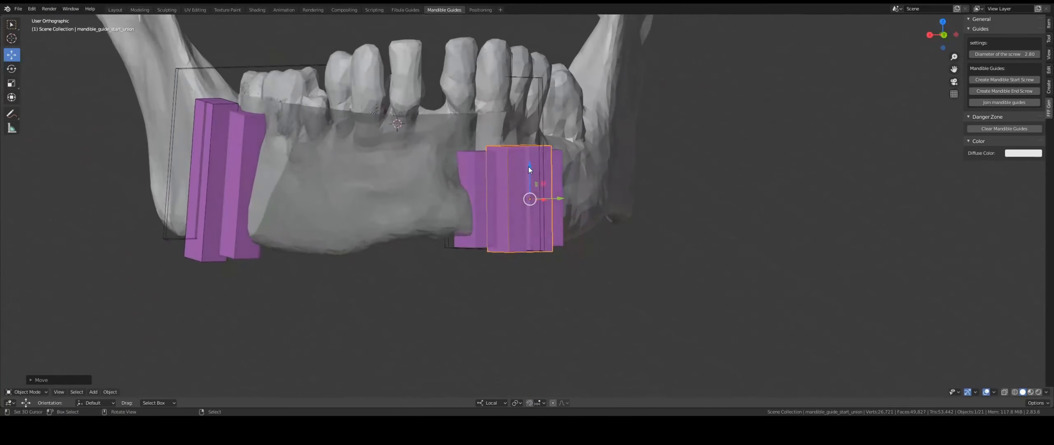
Step: Scale the start guide taller along its Z axis and raise it slightly
shift+middle_drag(537, 198, 529, 223)
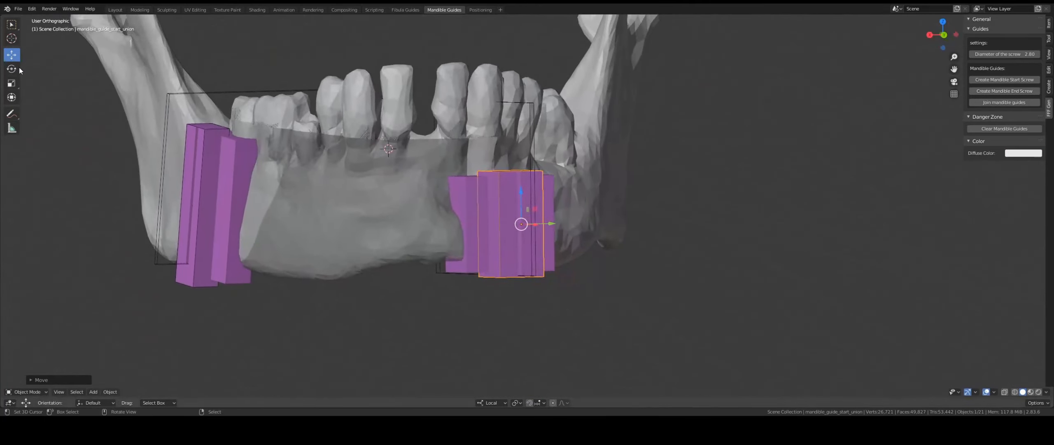
right_click(470, 186)
scroll(470, 186, up, 4)
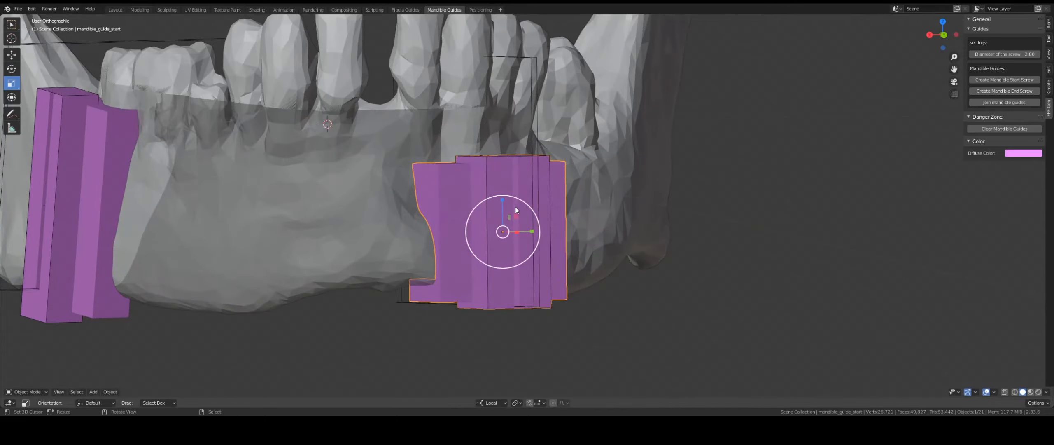
key(s)
key(z)
click(500, 181)
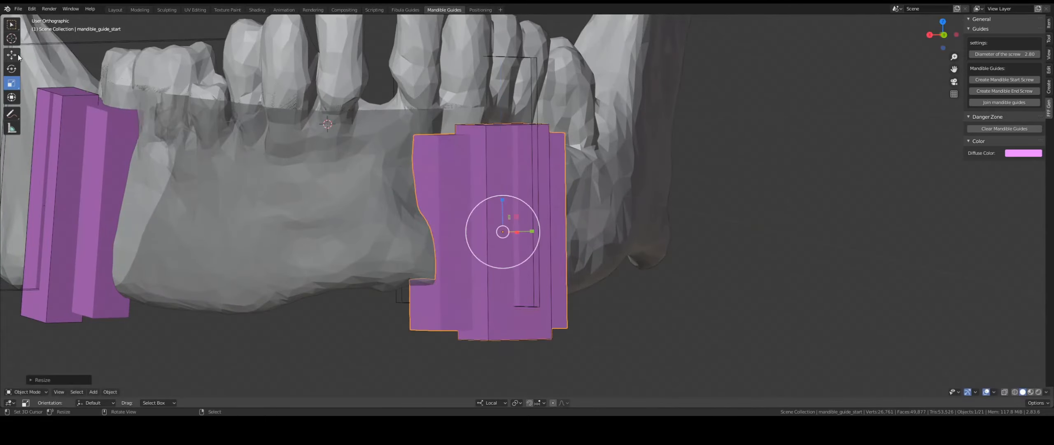
drag(502, 200, 499, 181)
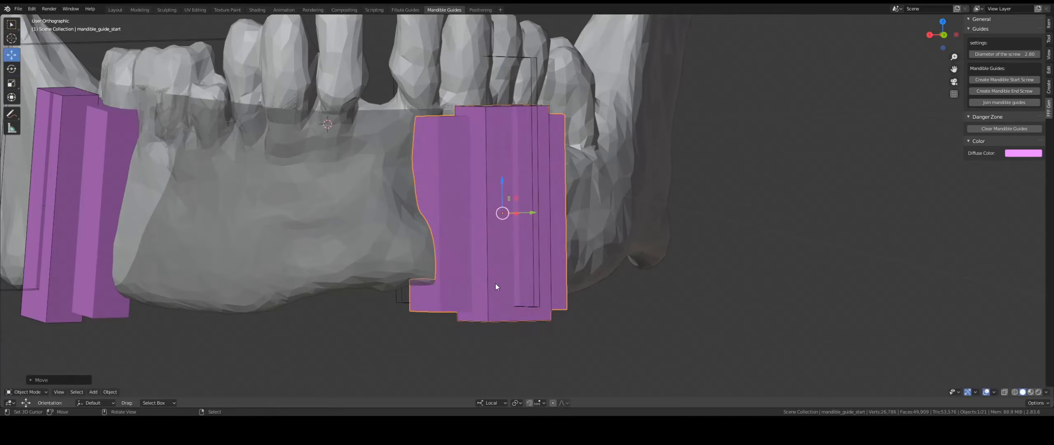
Step: Select the start guide's union box and fine-tune its vertical position along Z
right_click(495, 283)
right_click(495, 271)
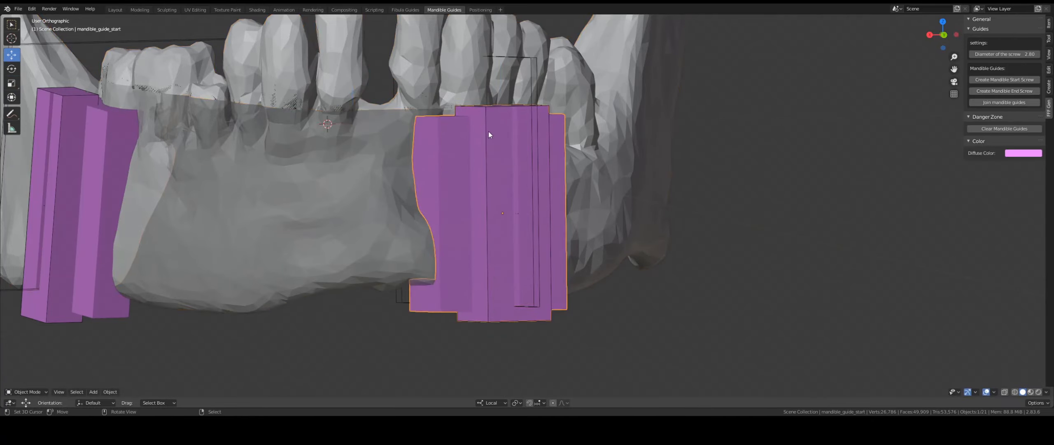
right_click(494, 176)
key(g)
key(z)
click(517, 190)
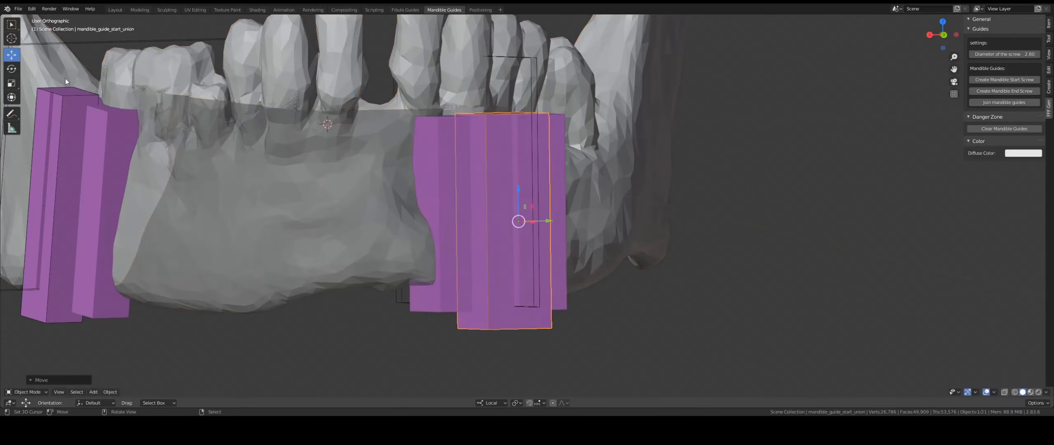
drag(518, 190, 518, 183)
Step: Reduce the start guide's thickness along X and narrow it along Y
middle_drag(519, 212, 602, 293)
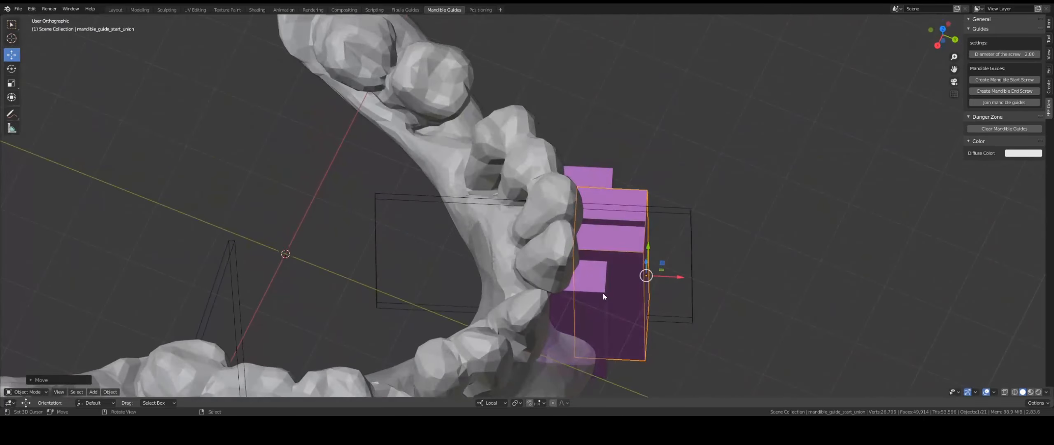
click(603, 293)
drag(641, 274, 630, 270)
middle_drag(630, 272, 537, 288)
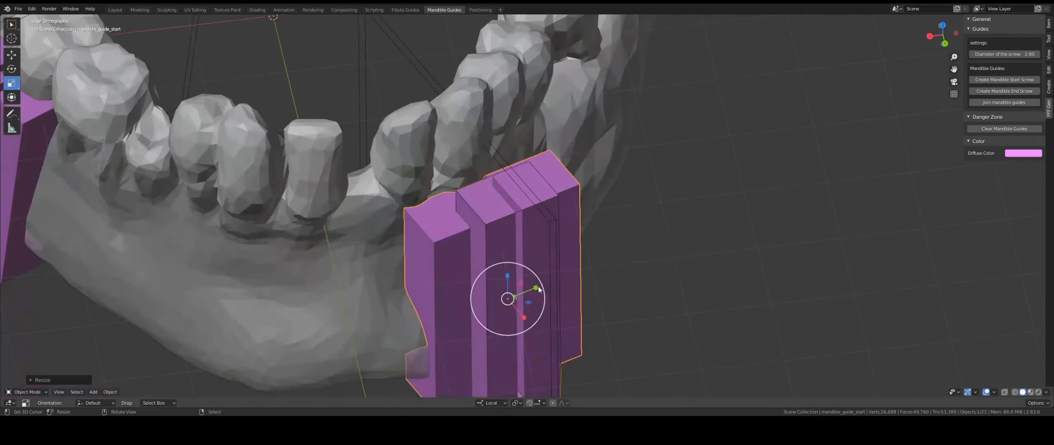
key(s)
key(y)
key(y)
drag(524, 285, 523, 285)
middle_drag(536, 285, 520, 277)
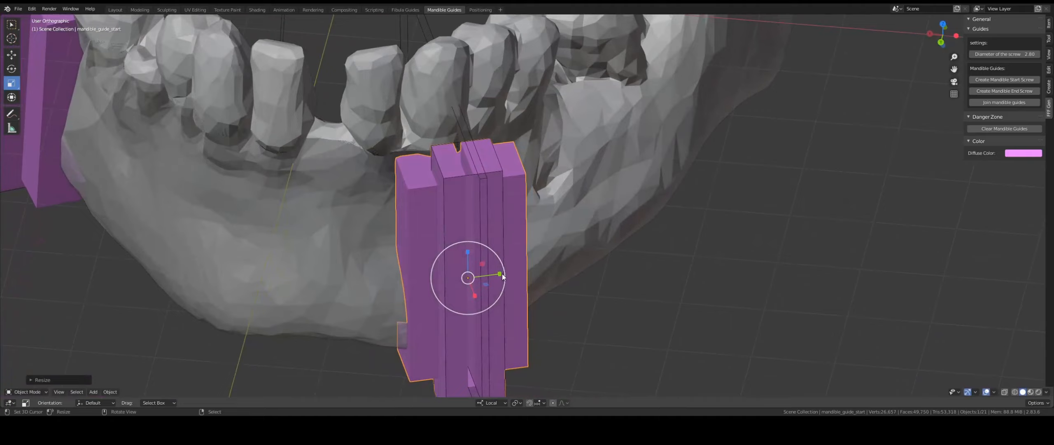
drag(500, 274, 505, 295)
Step: Lower the start guide slightly along its height against the front of the jaw
right_click(440, 183)
middle_drag(500, 304, 490, 274)
right_click(379, 204)
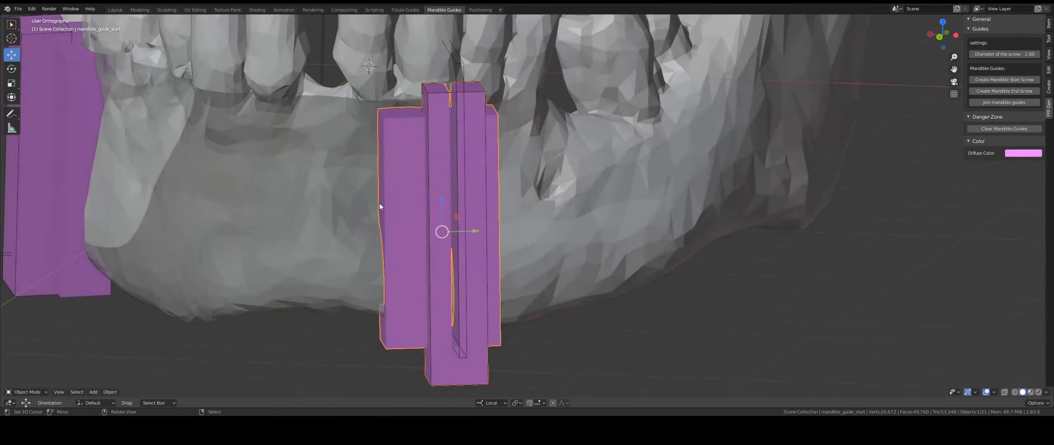
scroll(379, 206, down, 3)
middle_drag(421, 270, 482, 245)
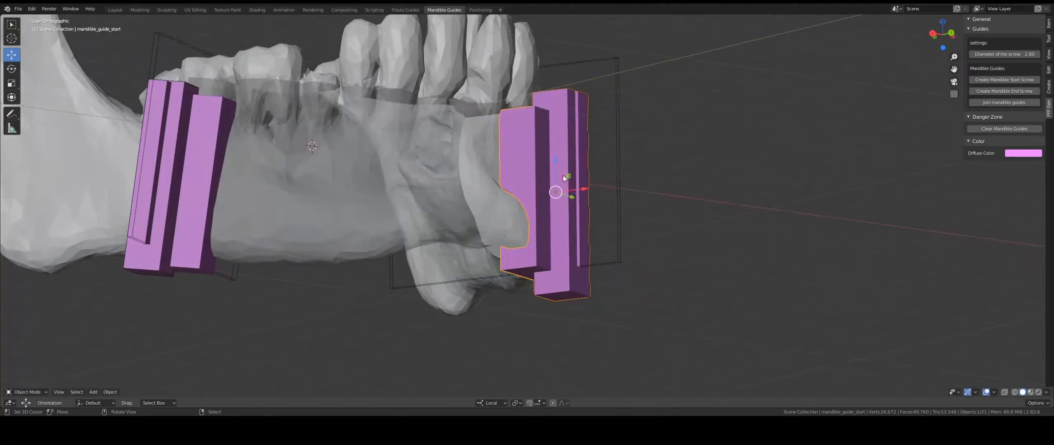
drag(555, 161, 562, 165)
middle_drag(553, 218, 519, 132)
Step: Rotate the start guide slightly in small corrections to align it with the front bone surface
click(11, 69)
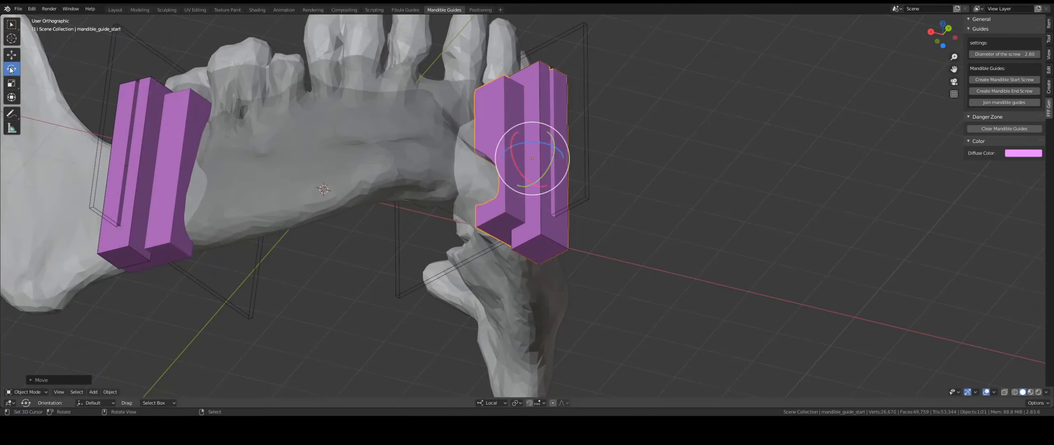
middle_drag(525, 188, 545, 140)
drag(569, 88, 573, 88)
middle_drag(573, 88, 598, 256)
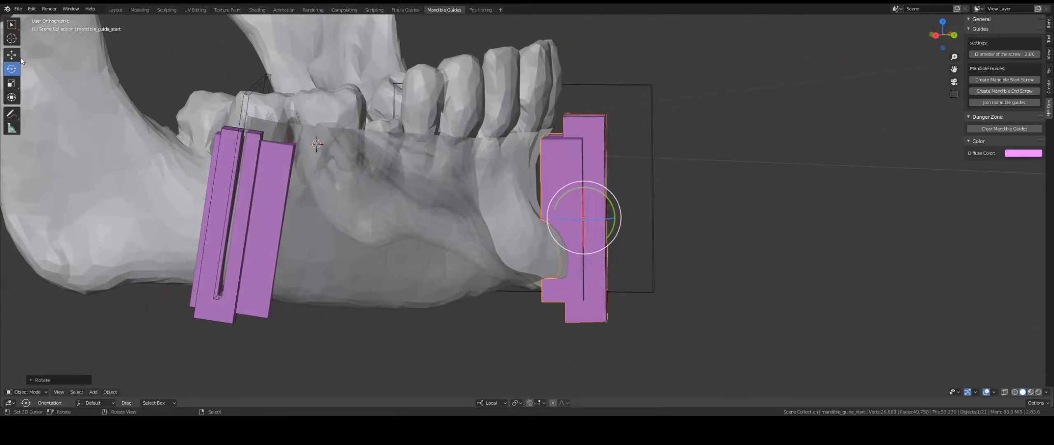
middle_drag(632, 208, 596, 116)
drag(596, 116, 599, 120)
middle_drag(599, 120, 402, 216)
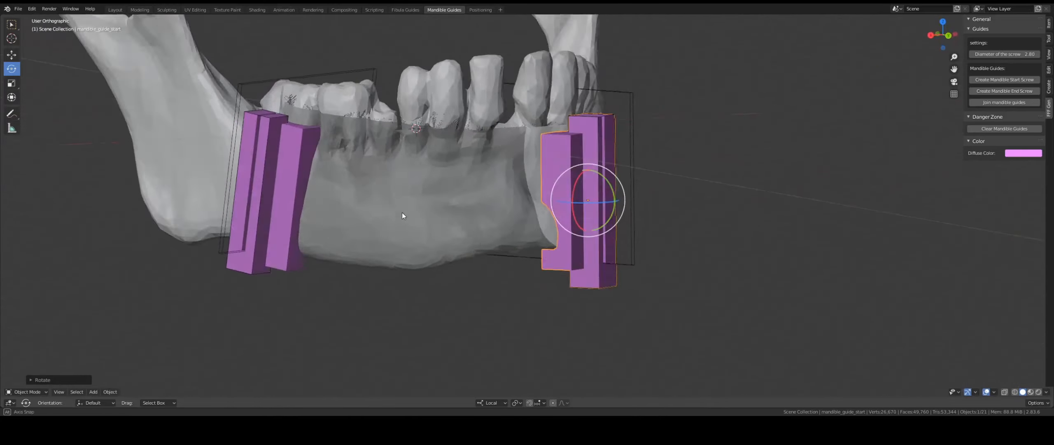
Step: Create a screw for the mandible start guide
click(1000, 80)
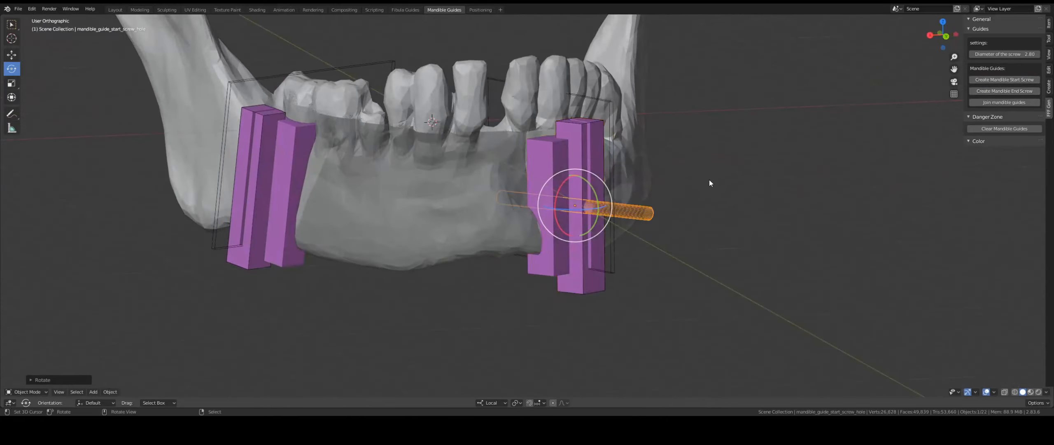
Step: Move the start screw along its local axes to centre it on the mandible start guide block
middle_drag(708, 180, 310, 164)
click(16, 57)
scroll(535, 208, up, 2)
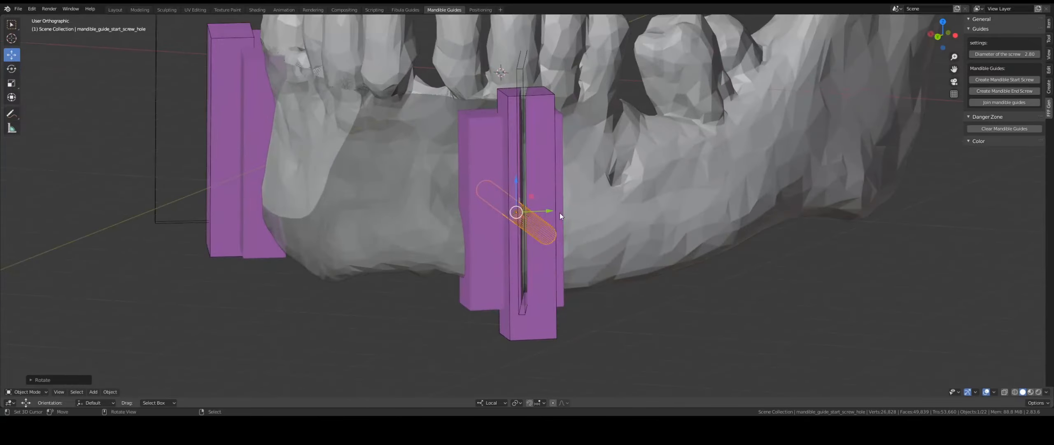
drag(548, 212, 521, 211)
middle_drag(517, 210, 454, 150)
drag(456, 136, 456, 126)
middle_drag(458, 126, 487, 149)
drag(510, 180, 507, 181)
middle_drag(485, 197, 639, 209)
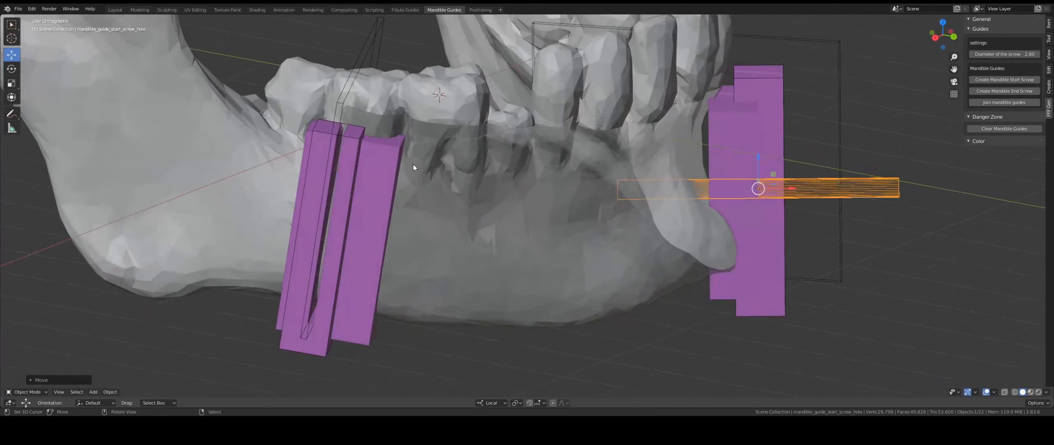
middle_drag(414, 163, 421, 139)
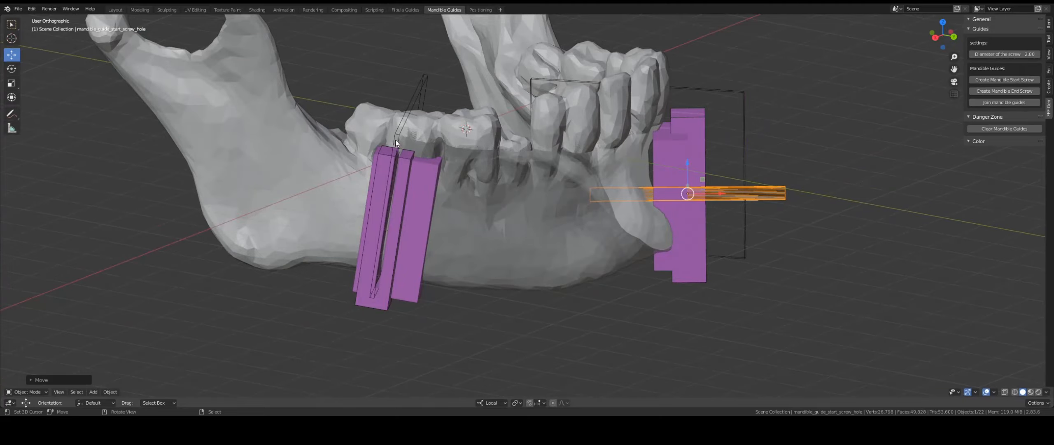
middle_drag(407, 159, 517, 182)
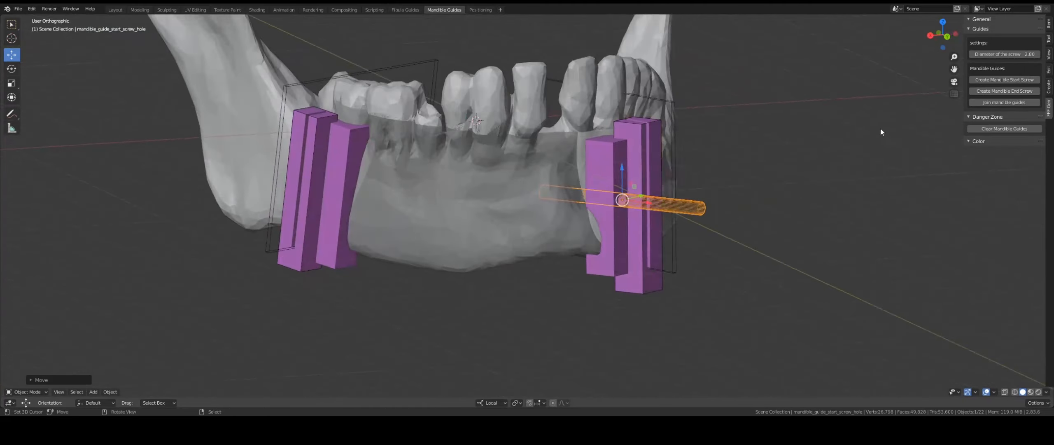
middle_drag(771, 116, 548, 159)
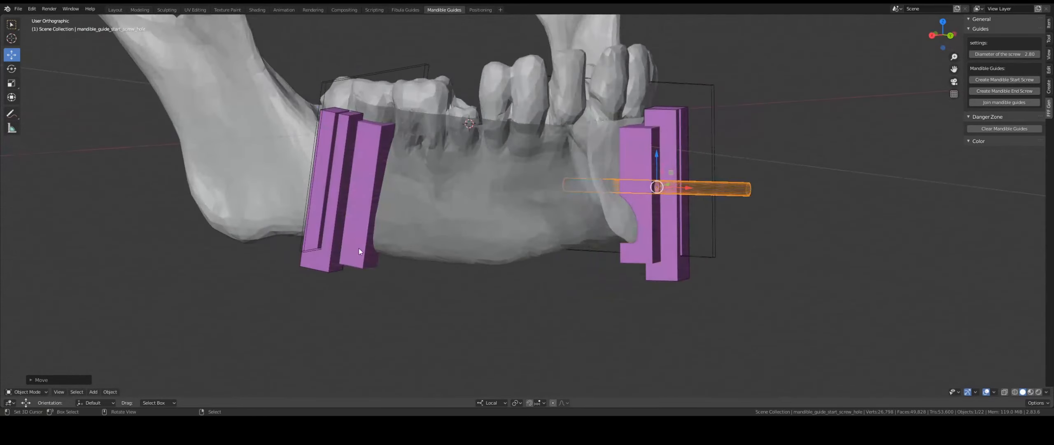
middle_drag(383, 182, 317, 146)
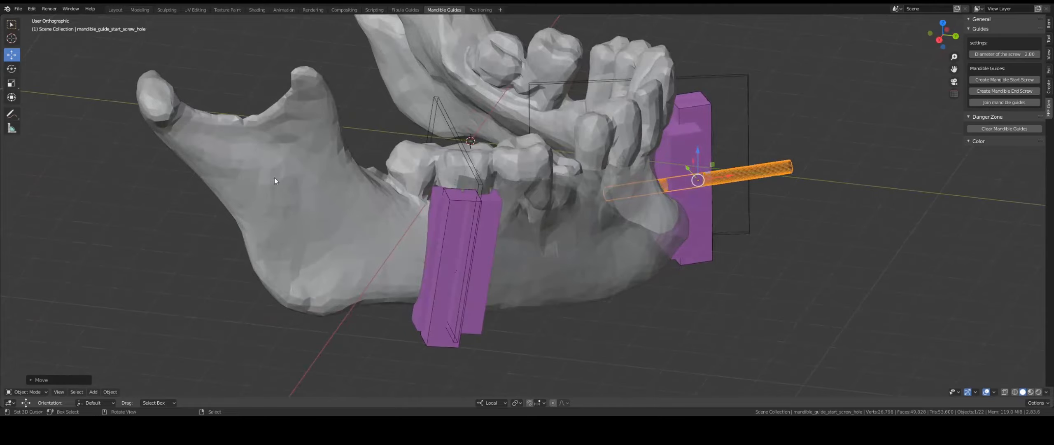
middle_drag(274, 181, 994, 96)
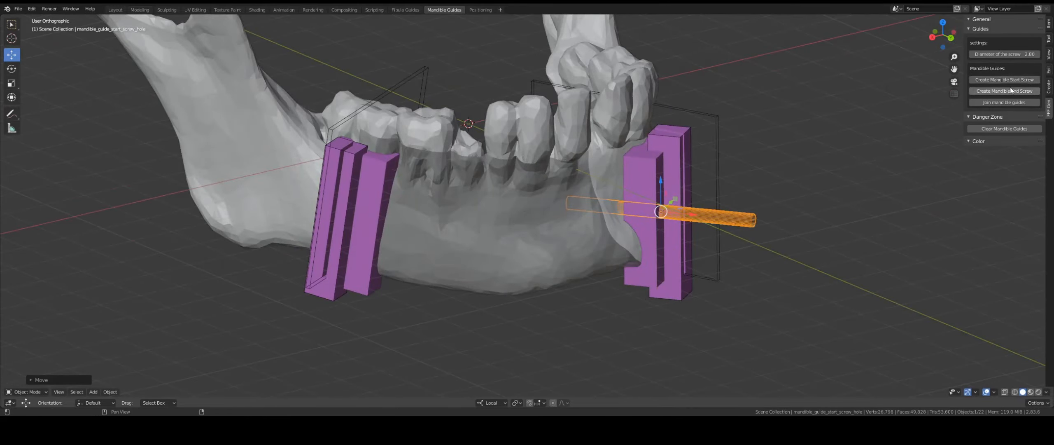
click(1010, 80)
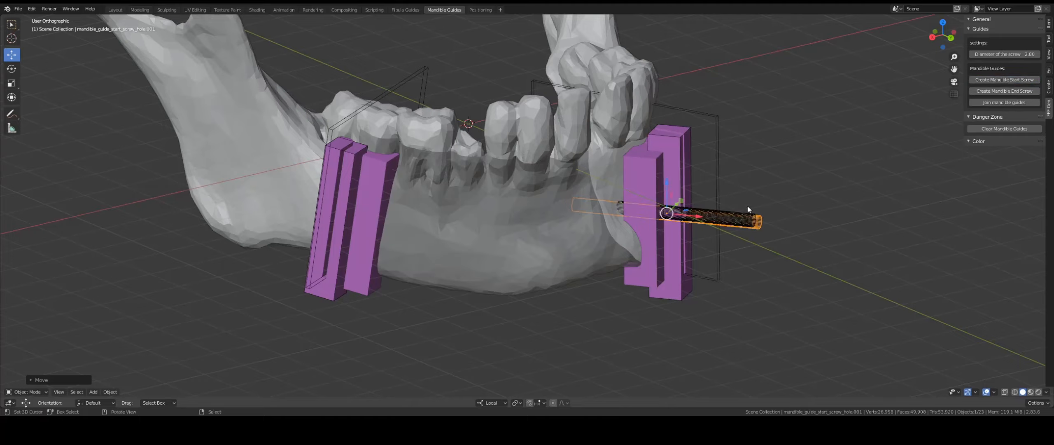
key(x)
click(791, 192)
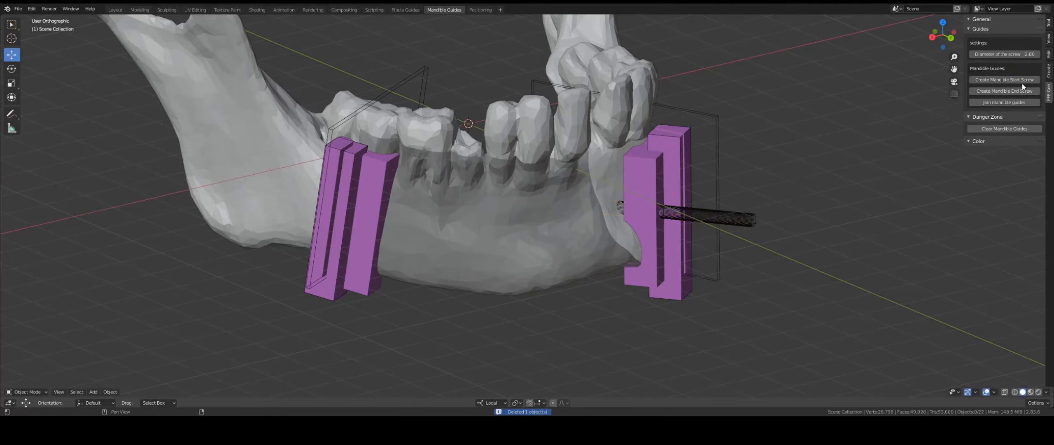
Step: Create a screw for the mandible end guide and nudge it into place on the guide block
click(1014, 91)
middle_drag(408, 243, 433, 209)
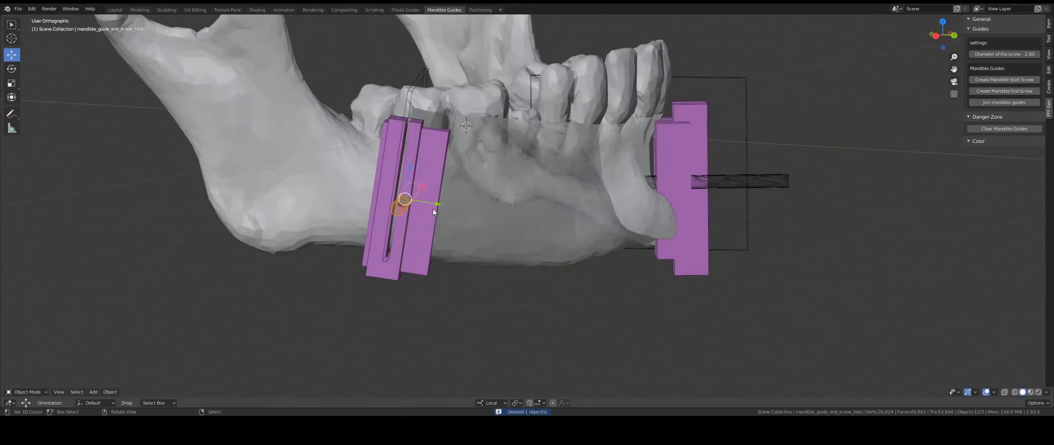
key(g)
drag(458, 200, 457, 200)
drag(427, 169, 428, 165)
Step: Join the start and end mandible guides into a single connected guide
scroll(490, 211, down, 2)
middle_drag(491, 212, 518, 284)
click(627, 328)
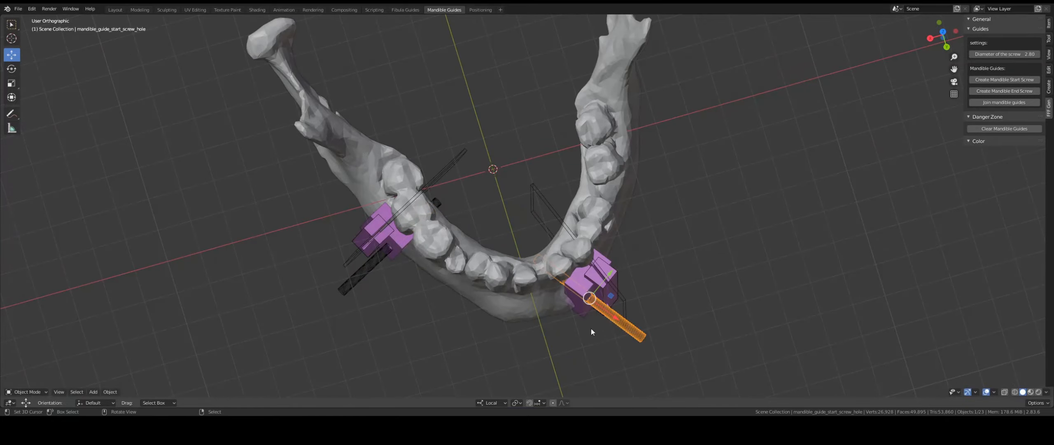
middle_drag(590, 328, 575, 268)
click(575, 268)
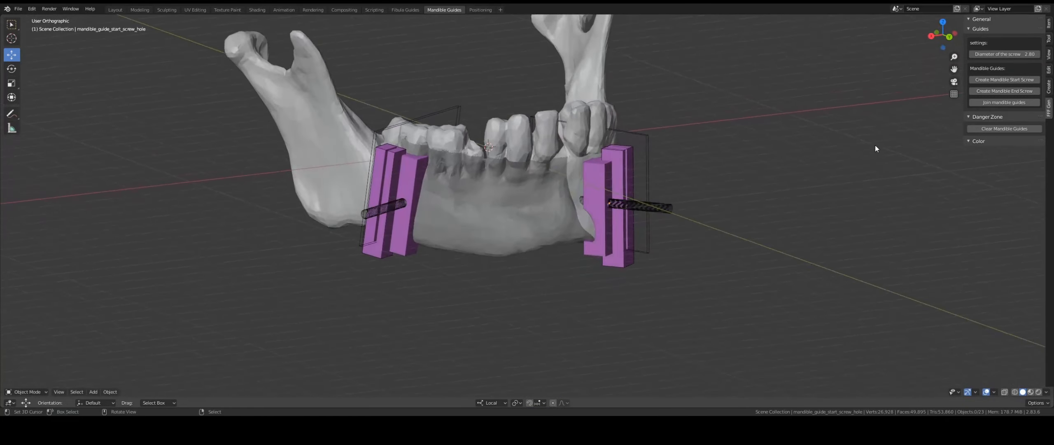
click(983, 103)
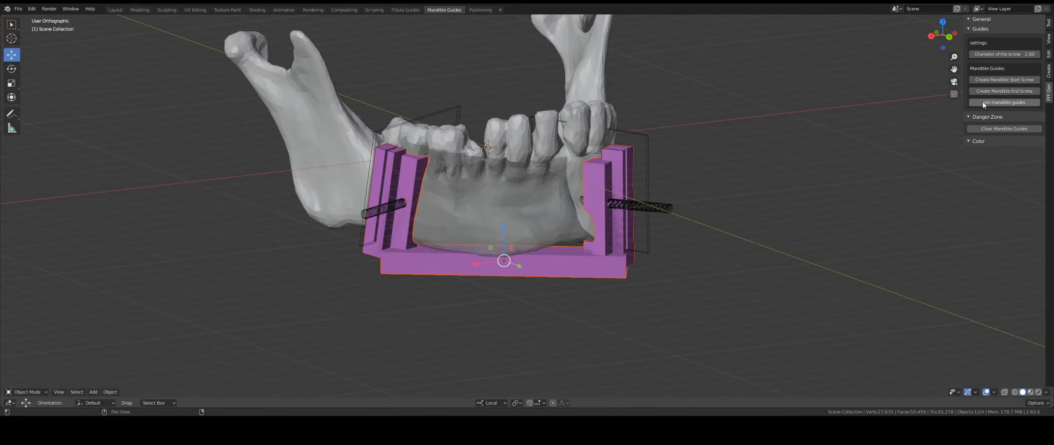
Step: Shift the joined guide's connecting bar closer to the jaw's lower edge and fine-tune its position
middle_drag(572, 271, 477, 228)
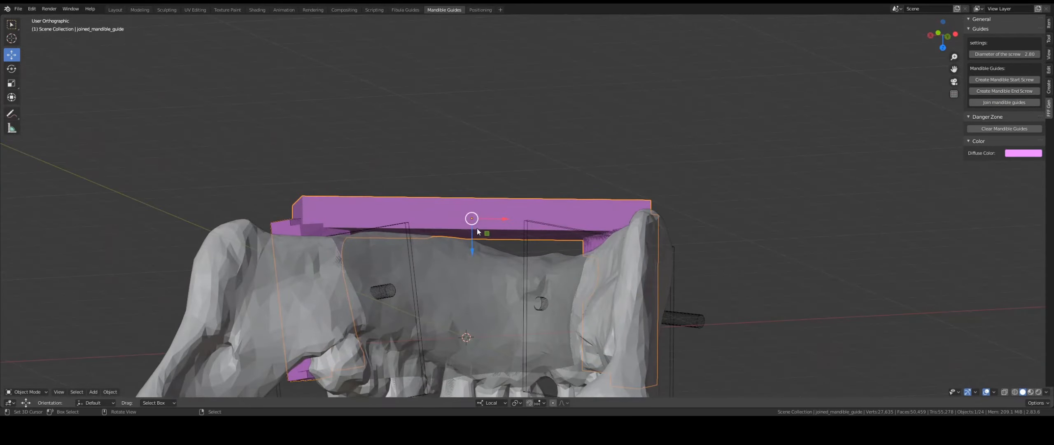
drag(477, 228, 472, 246)
mouse_move(472, 247)
middle_down()
mouse_move(498, 251)
mouse_move(491, 243)
middle_up()
drag(464, 242, 467, 240)
middle_drag(333, 225, 428, 233)
middle_drag(598, 233, 553, 207)
drag(444, 117, 443, 125)
middle_drag(601, 221, 592, 242)
Step: Adjust the start guide's position slightly and scale it a little along its height
click(586, 177)
key(g)
click(600, 202)
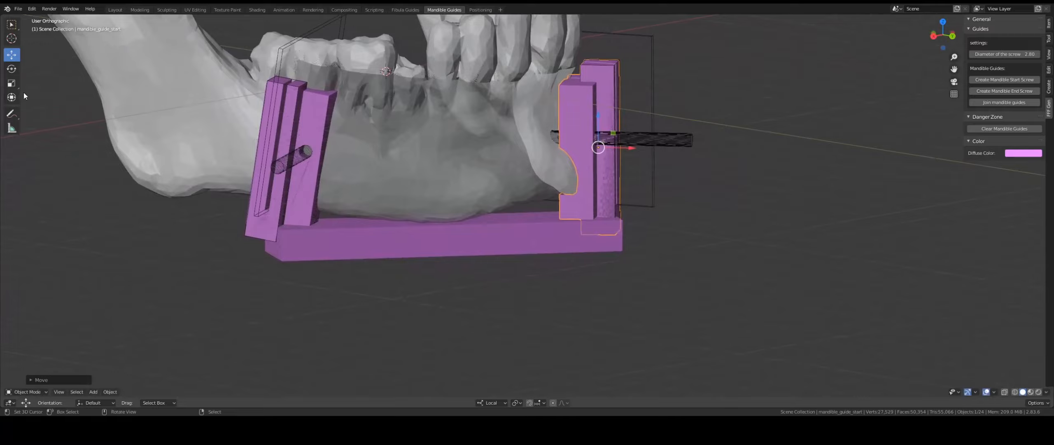
click(12, 83)
shift+middle_drag(609, 144, 595, 194)
scroll(604, 176, up, 2)
drag(599, 167, 599, 164)
Step: Scale the joined guide's connecting bar slightly along its length and width and adjust its placement
middle_drag(655, 255, 510, 218)
right_click(571, 276)
scroll(581, 301, down, 2)
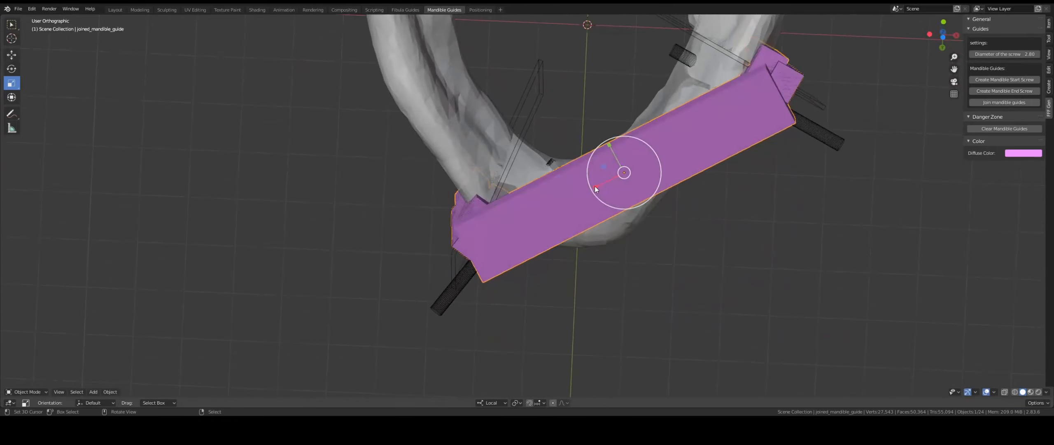
drag(595, 186, 593, 187)
drag(610, 145, 609, 147)
click(13, 55)
middle_drag(609, 147, 378, 243)
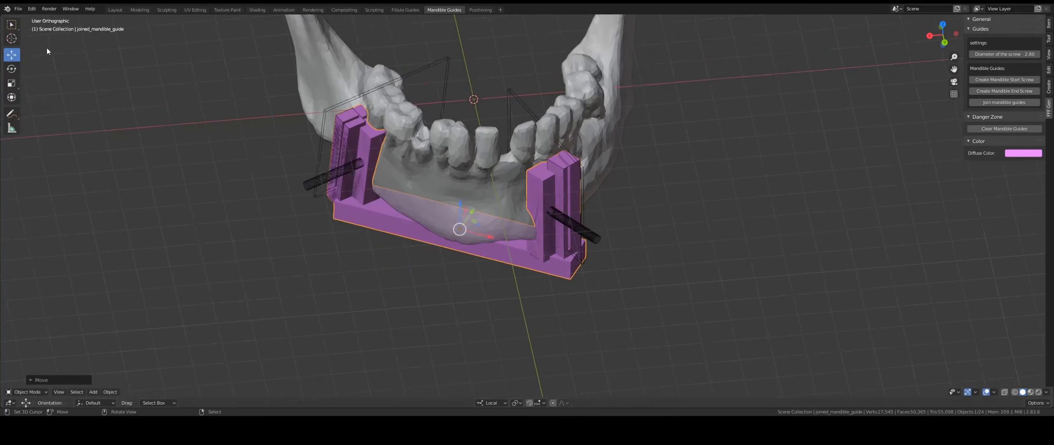
Step: Save the project and export only the selected joined mandible guide as the STL file guide_mandible_2
click(17, 8)
click(42, 62)
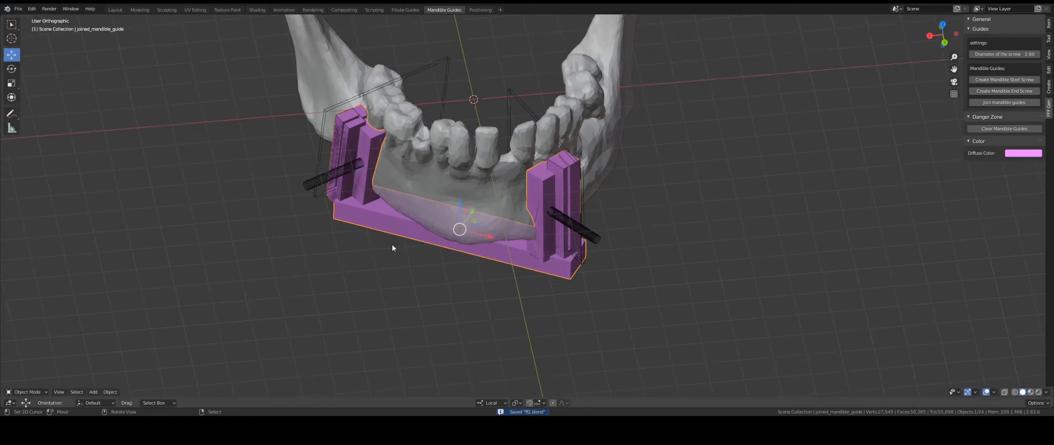
click(19, 11)
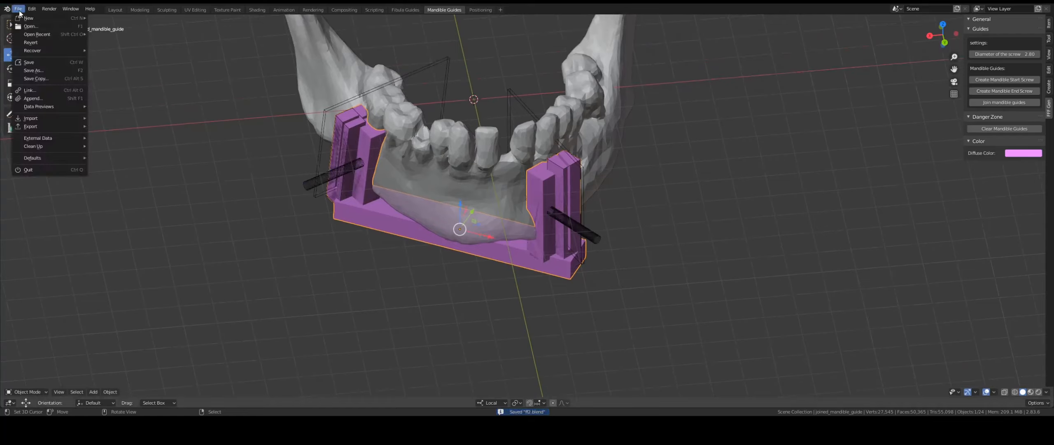
mouse_move(30, 131)
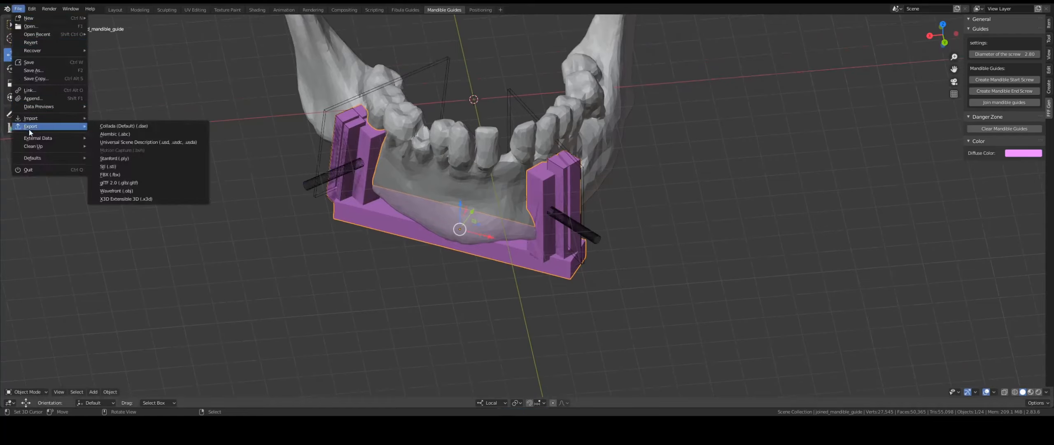
click(150, 166)
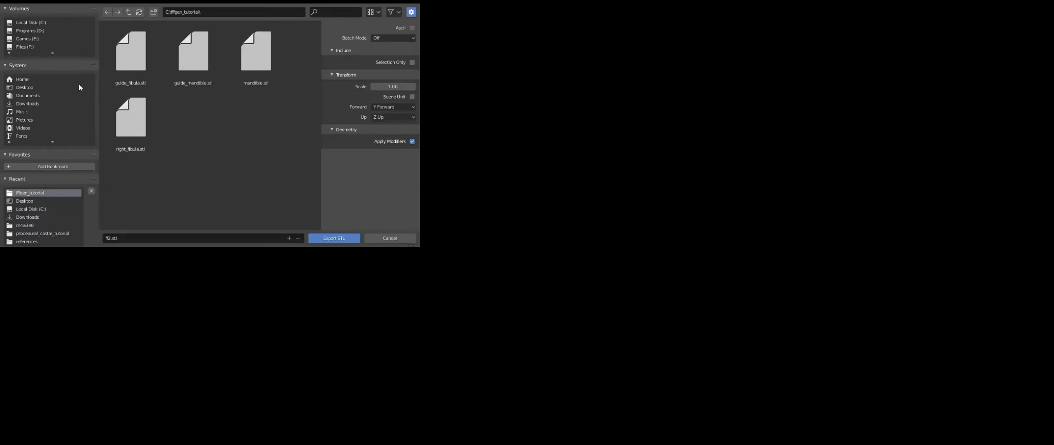
click(156, 238)
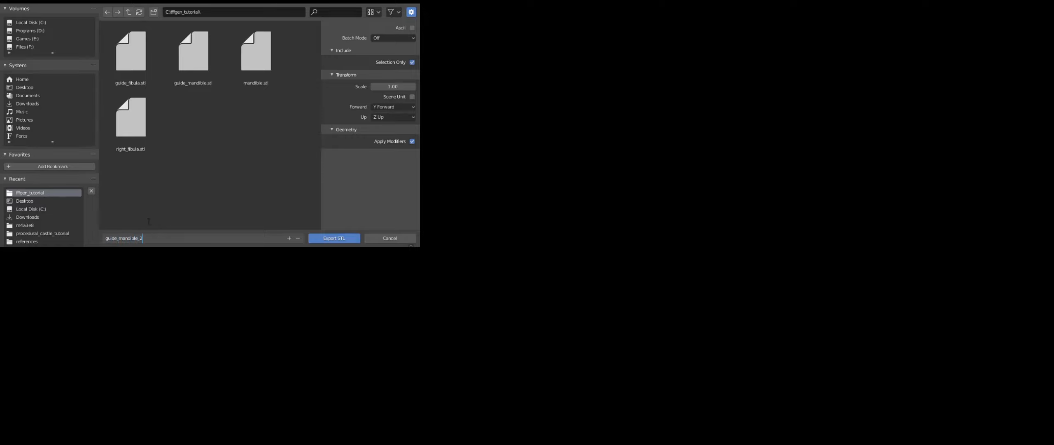
key(Return)
click(343, 240)
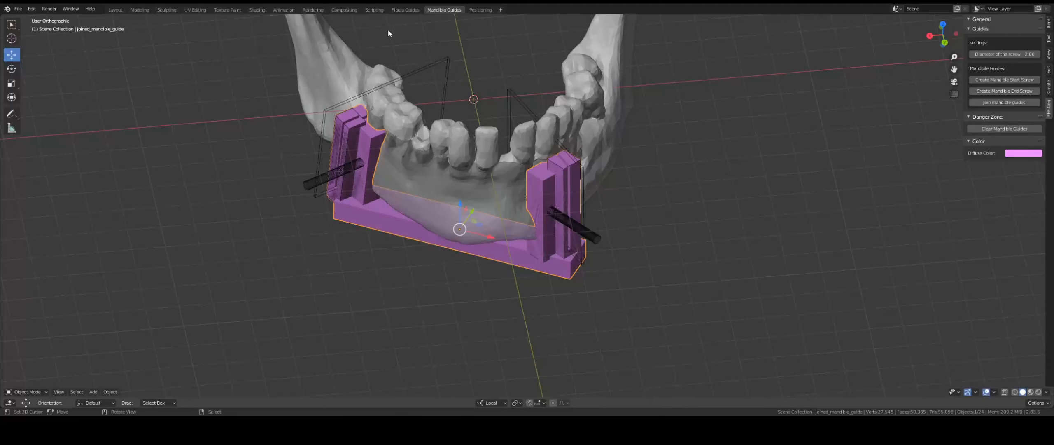
Step: Select the fibula guide in the Fibula Guides workspace and export it as the STL file guide_fibula_2
click(405, 10)
middle_drag(436, 224, 408, 237)
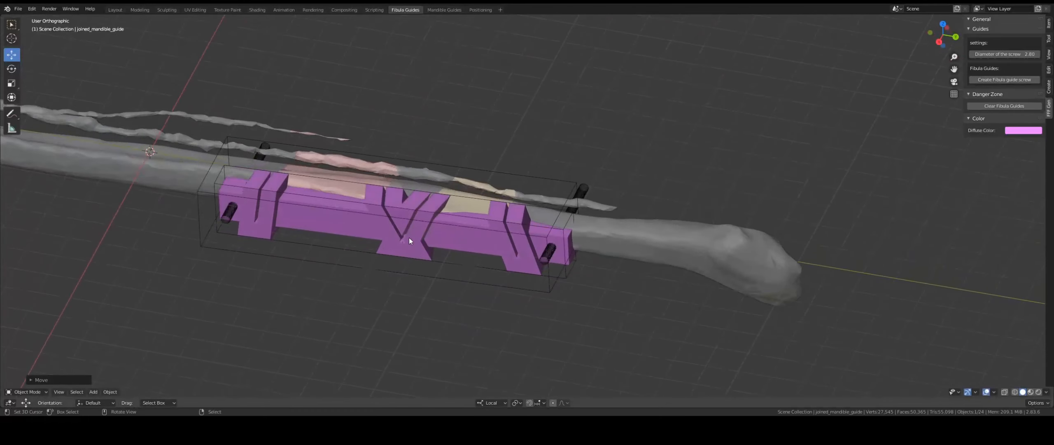
click(407, 237)
click(19, 9)
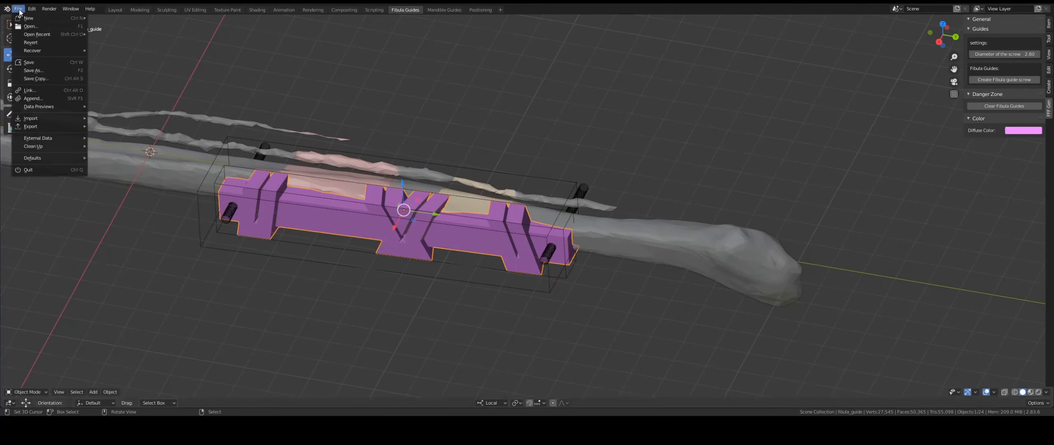
mouse_move(40, 127)
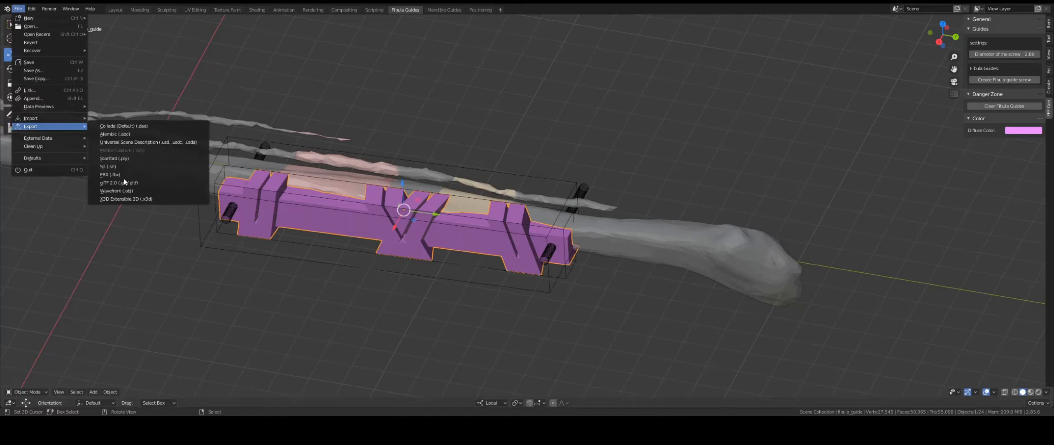
click(124, 167)
click(152, 239)
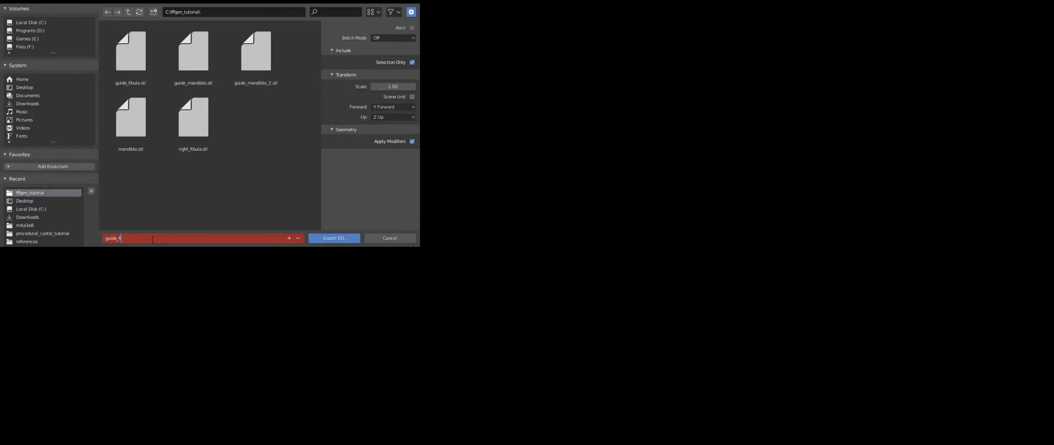
text(guide_fibula_2)
key(Return)
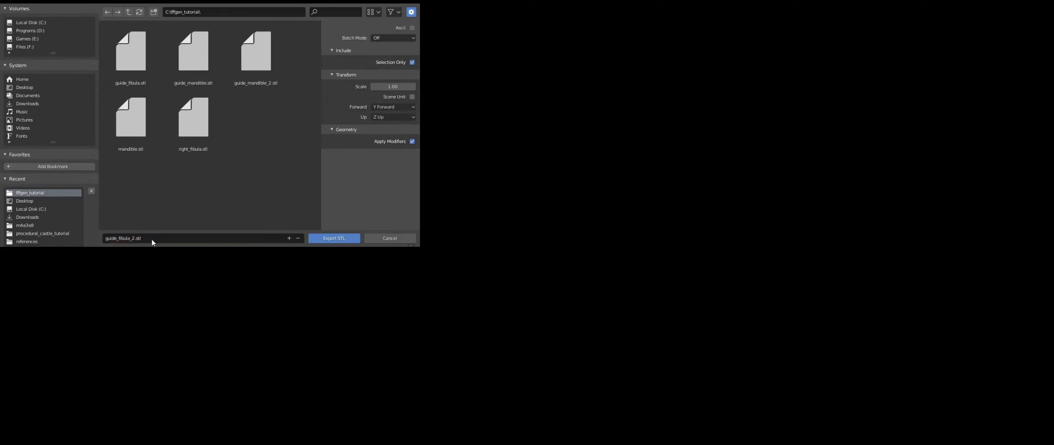
click(329, 237)
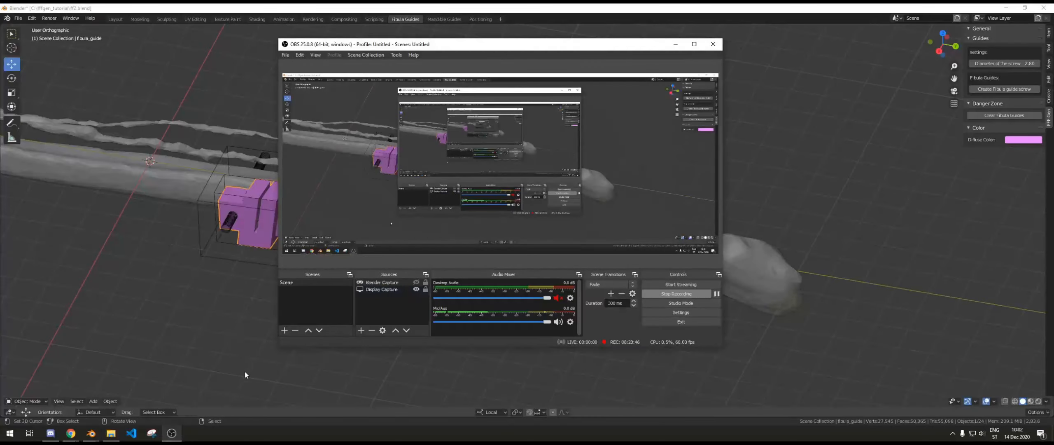
Step: Switch to File Explorer and open the fffgen_tutorial folder on drive C
mouse_move(110, 438)
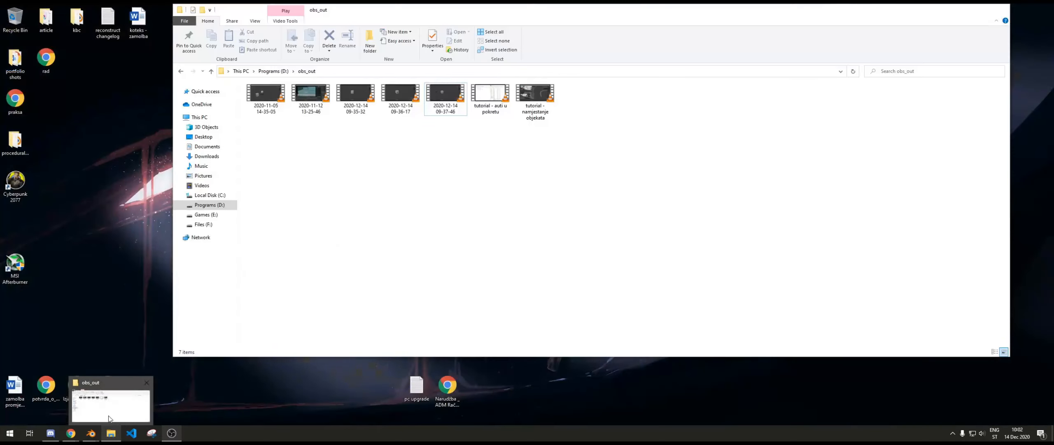
click(110, 406)
click(203, 224)
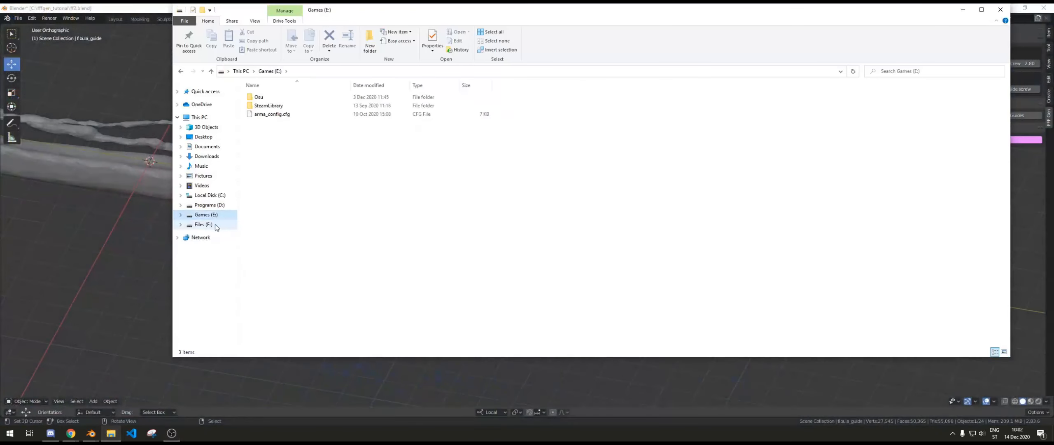
click(209, 195)
double_click(272, 191)
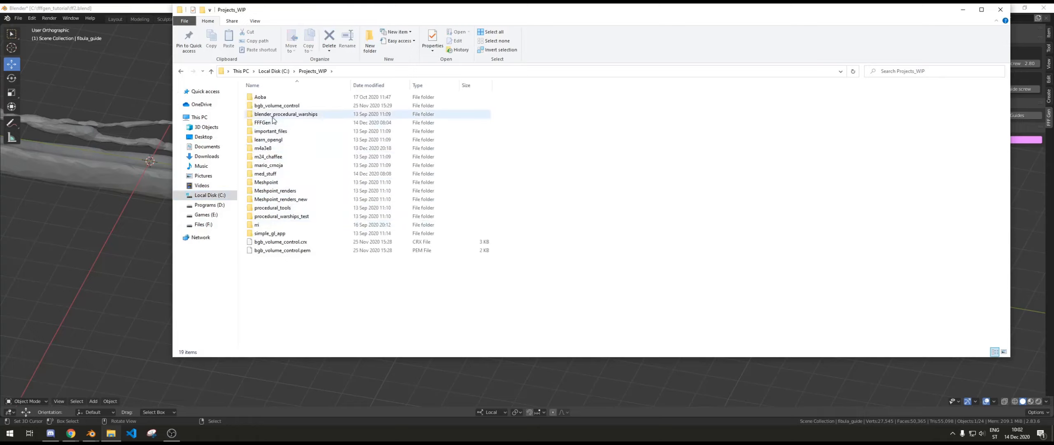
click(274, 71)
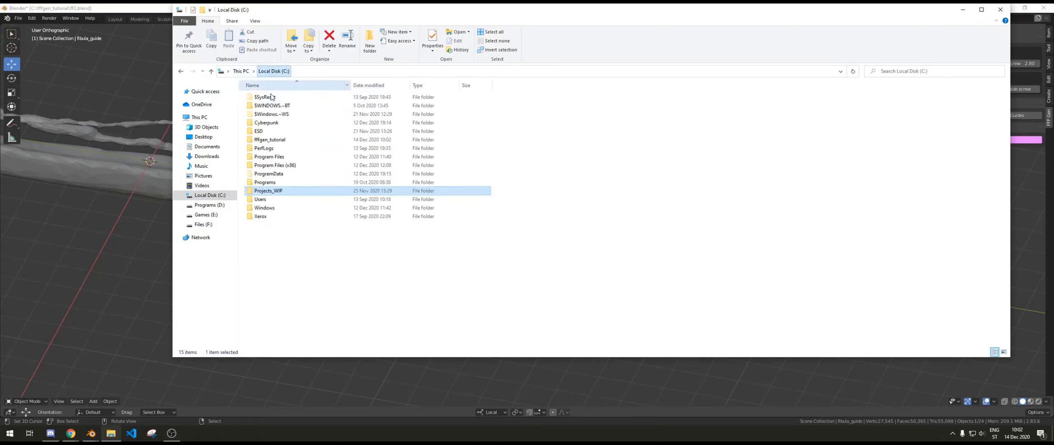
click(279, 141)
double_click(279, 141)
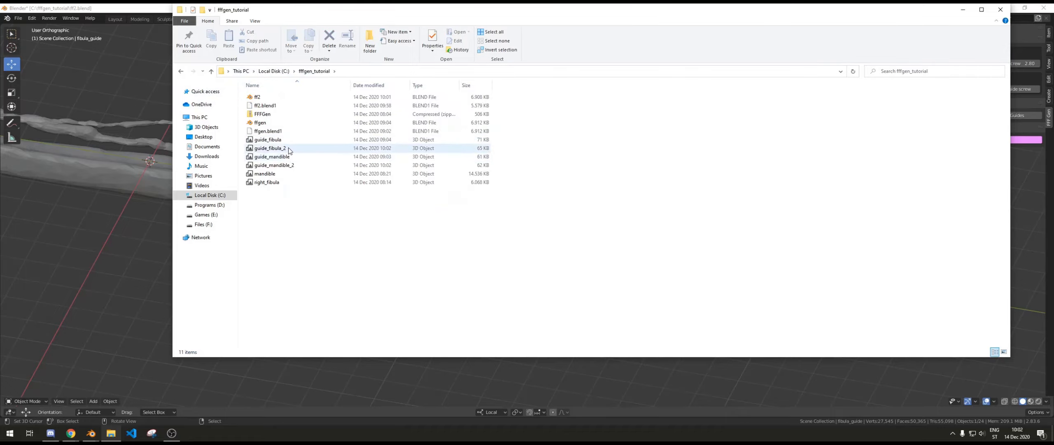
Step: Open the exported guide_fibula_2 and guide_mandible_2 models in Print 3D and examine their shapes
double_click(288, 148)
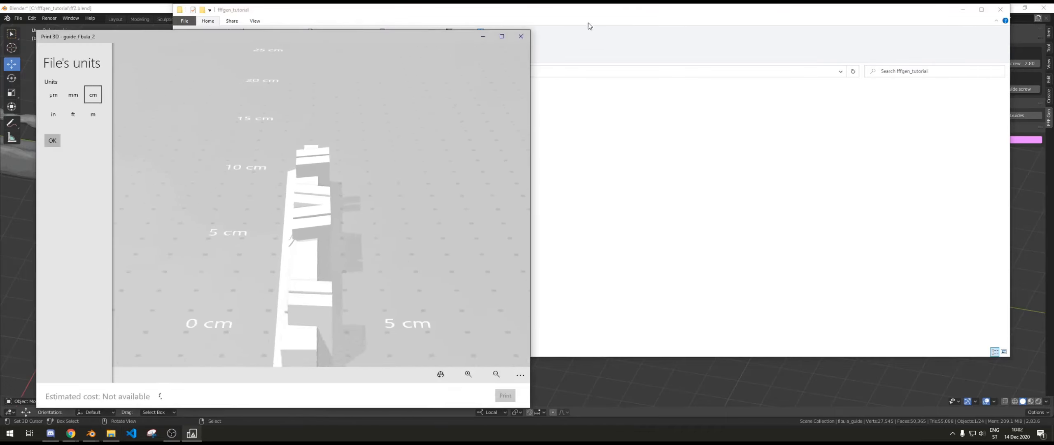
click(589, 22)
double_click(272, 165)
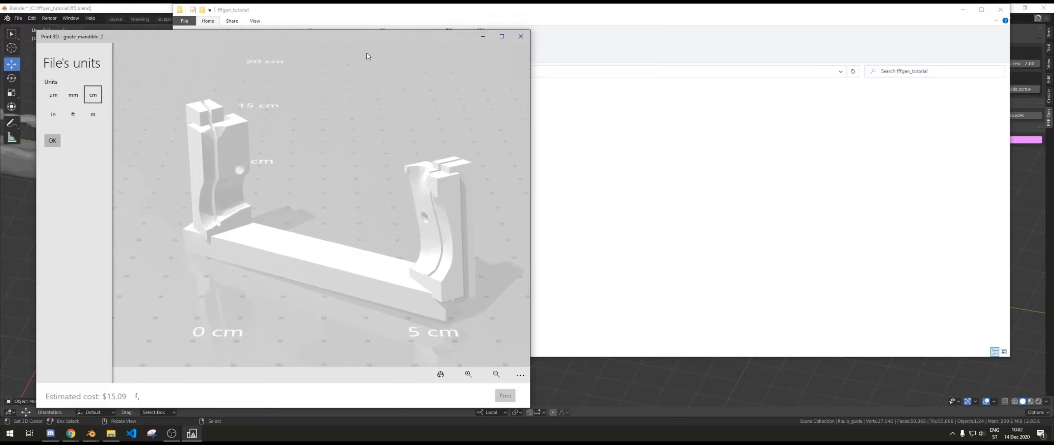
drag(343, 42, 469, 41)
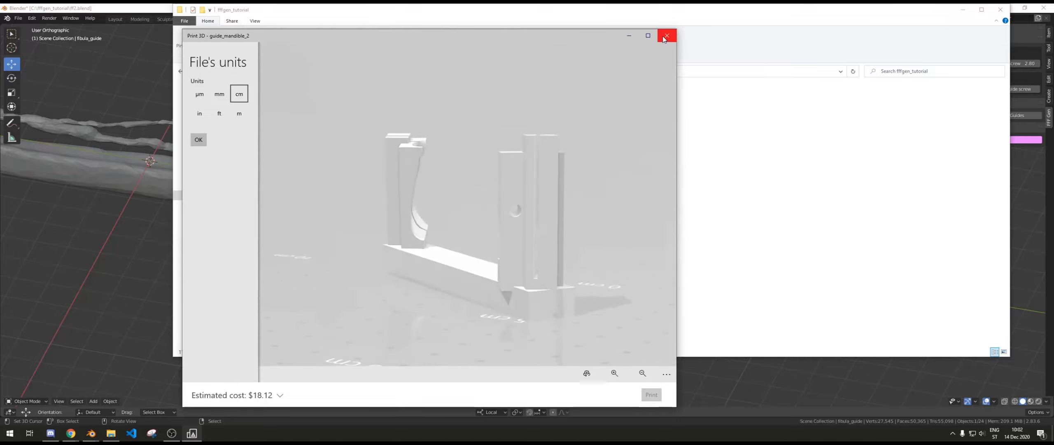
click(667, 36)
double_click(284, 147)
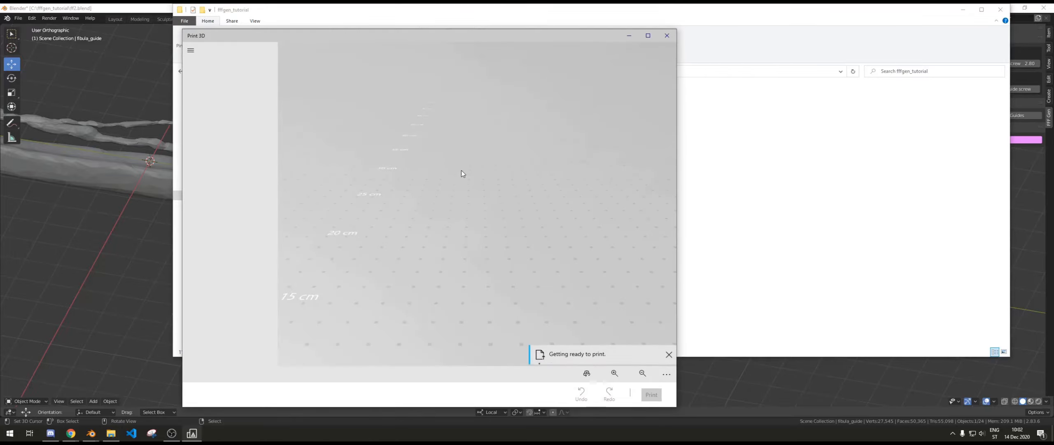